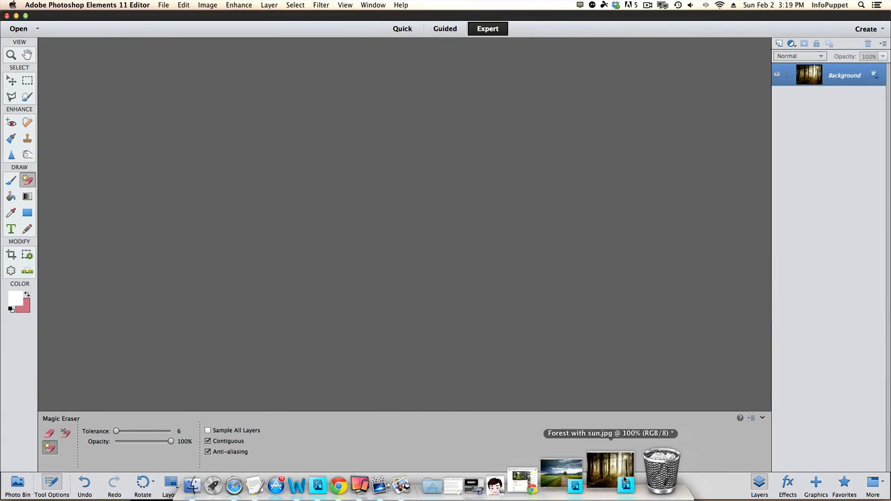
Restore the Forest with sun.jpg window, keep cloudy landscape.jpg minimized, and move the forest photo to the middle of the workspace
left_click(612, 481)
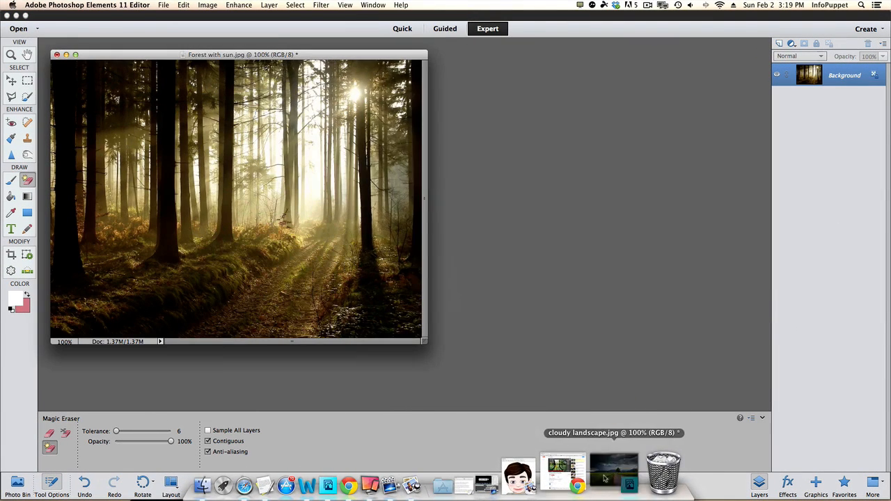
left_click(613, 480)
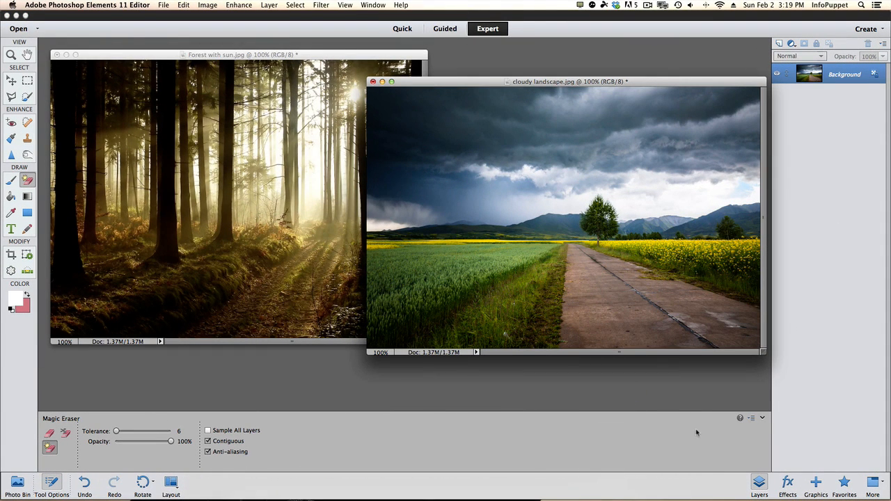
left_click(382, 82)
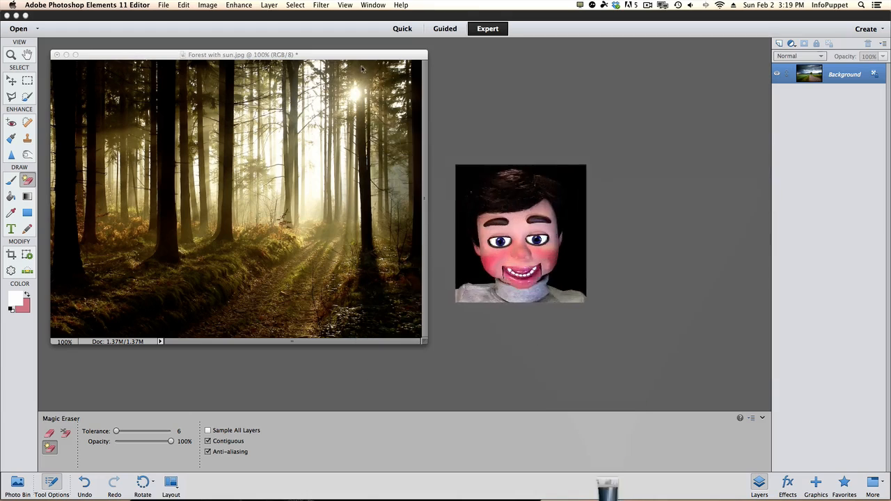
left_click_drag(342, 55, 534, 76)
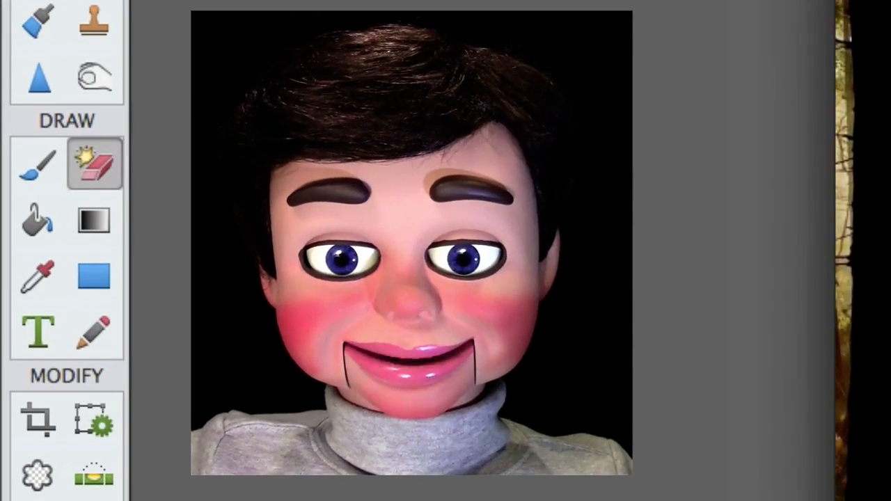
Set up the Brush tool with the 66 px speckled preset from Default Brushes and increase its spacing
left_click(29, 171)
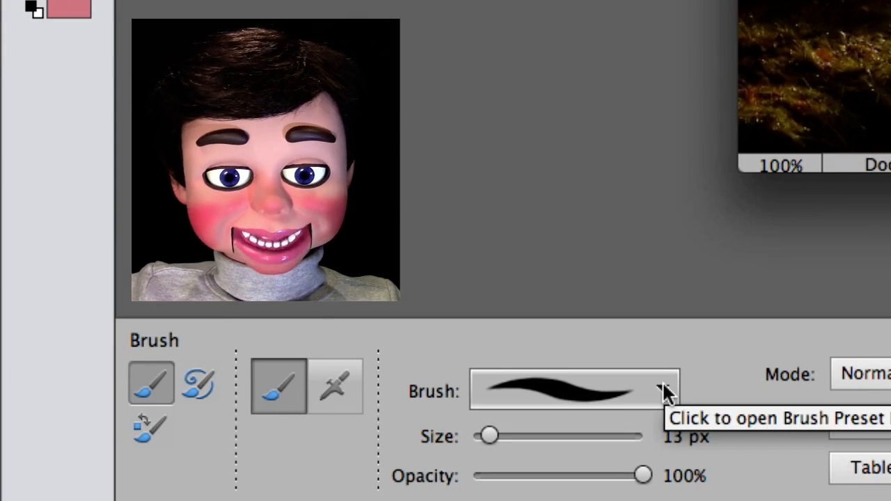
left_click(663, 391)
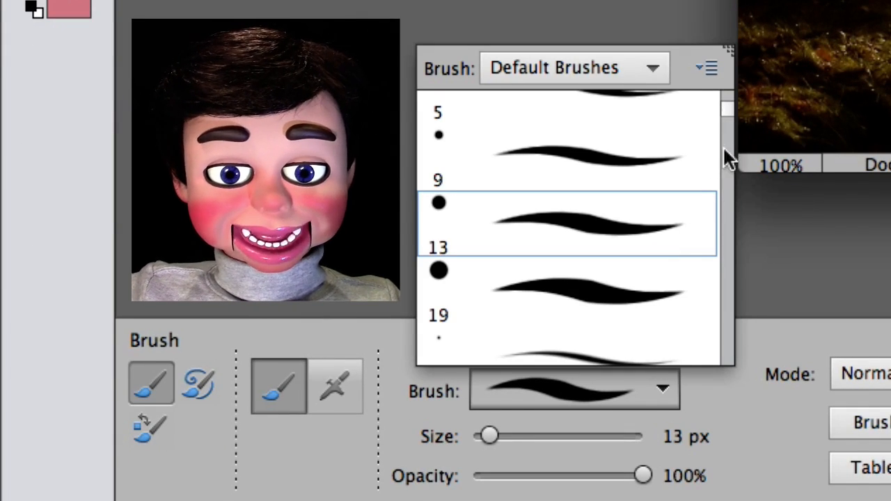
mouse_move(726, 110)
left_mouse_down()
mouse_move(704, 203)
mouse_move(713, 312)
left_mouse_up()
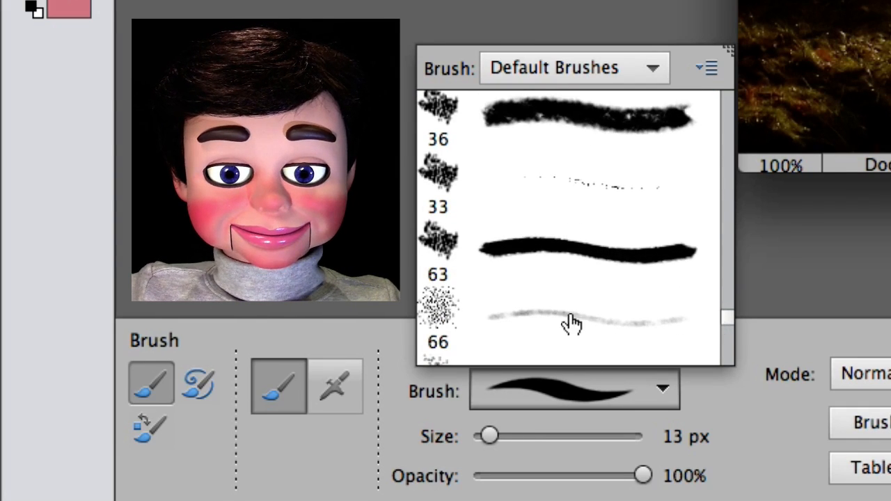
left_click(437, 312)
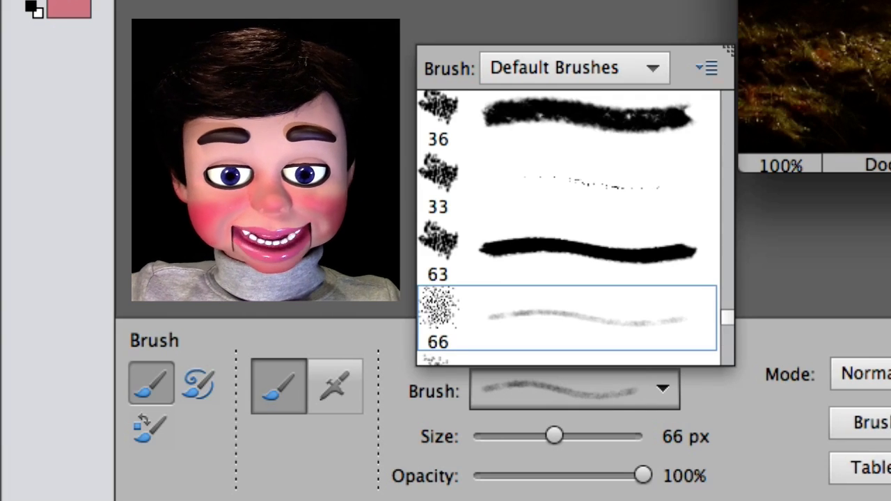
left_click(860, 422)
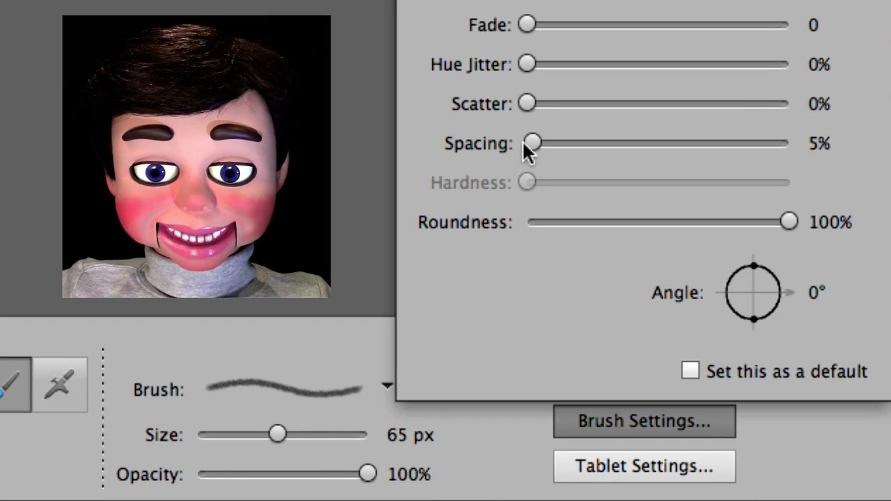
left_click_drag(536, 139, 597, 144)
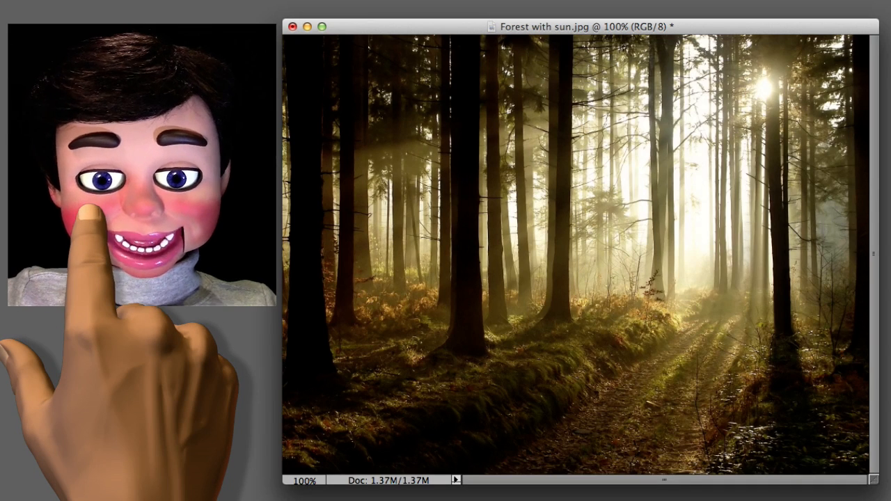
Add a blank layer and paint four speckled white light-ray strokes fanning out from the sun across the trees, undoing the misplaced stroke
key("super+j")
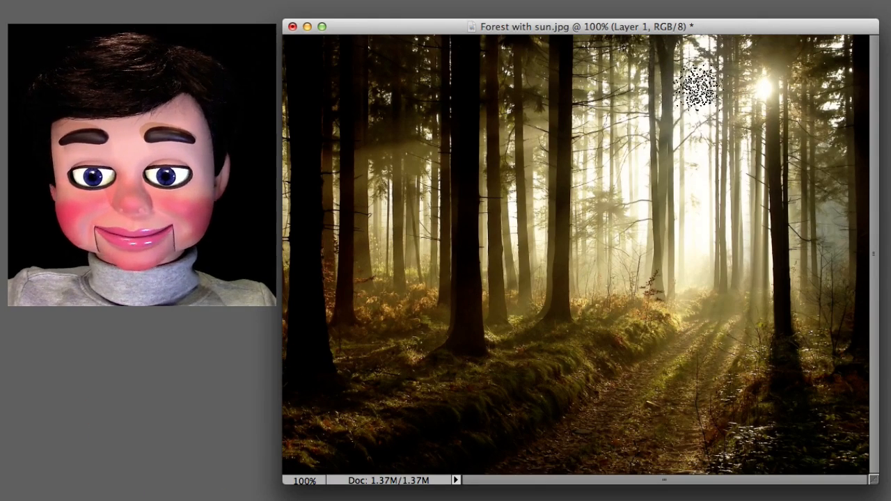
mouse_move(696, 87)
left_mouse_down()
mouse_move(480, 125)
mouse_move(361, 170)
mouse_move(602, 119)
mouse_move(686, 89)
mouse_move(694, 119)
left_mouse_up()
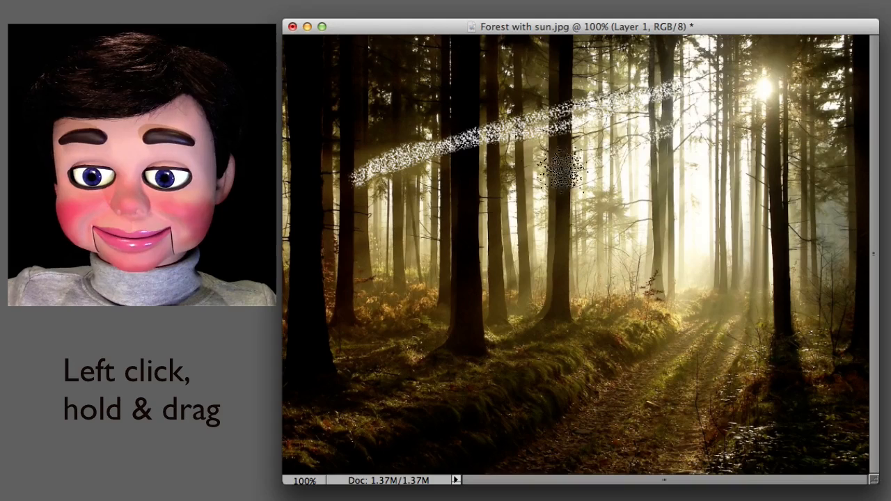
mouse_move(317, 275)
left_mouse_down()
mouse_move(523, 200)
mouse_move(672, 125)
left_mouse_up()
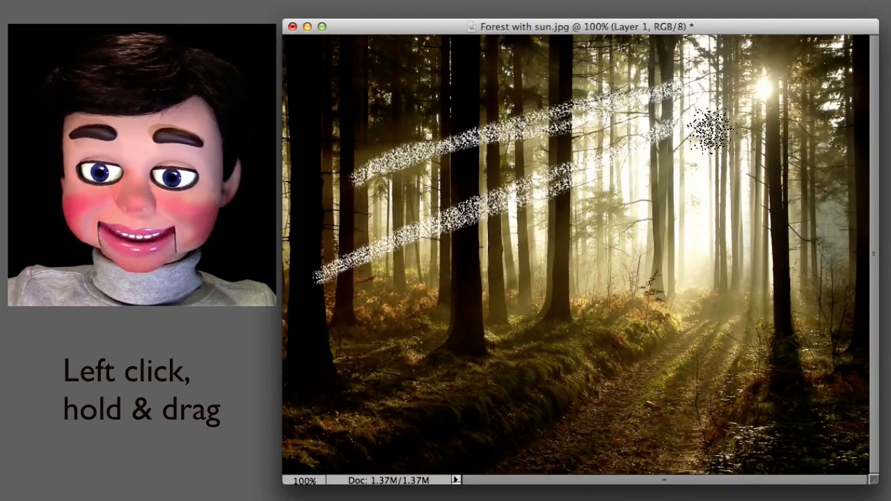
mouse_move(675, 160)
left_mouse_down()
mouse_move(612, 193)
mouse_move(414, 356)
mouse_move(596, 243)
mouse_move(675, 216)
left_mouse_up()
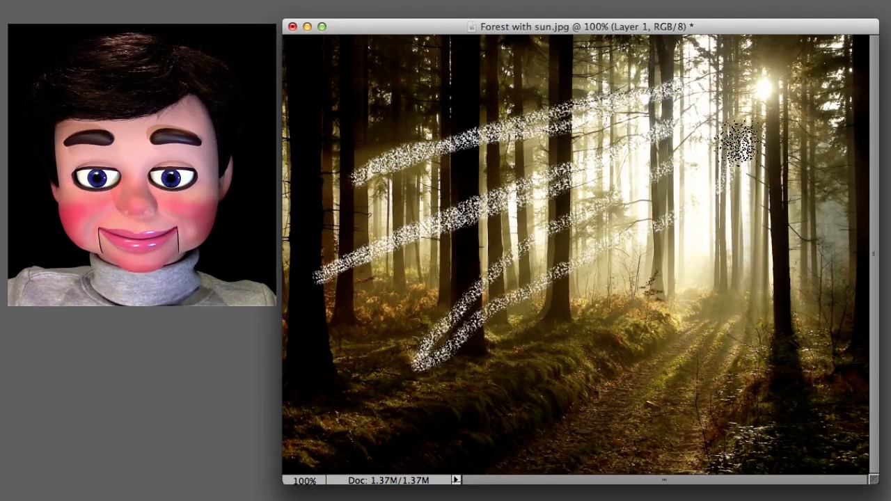
key("super+z")
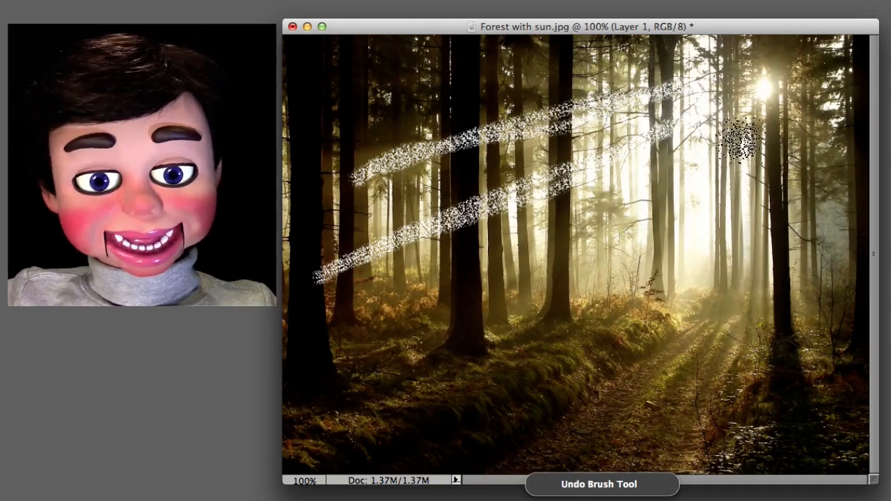
mouse_move(648, 177)
left_mouse_down()
mouse_move(395, 367)
mouse_move(430, 362)
mouse_move(644, 188)
left_mouse_up()
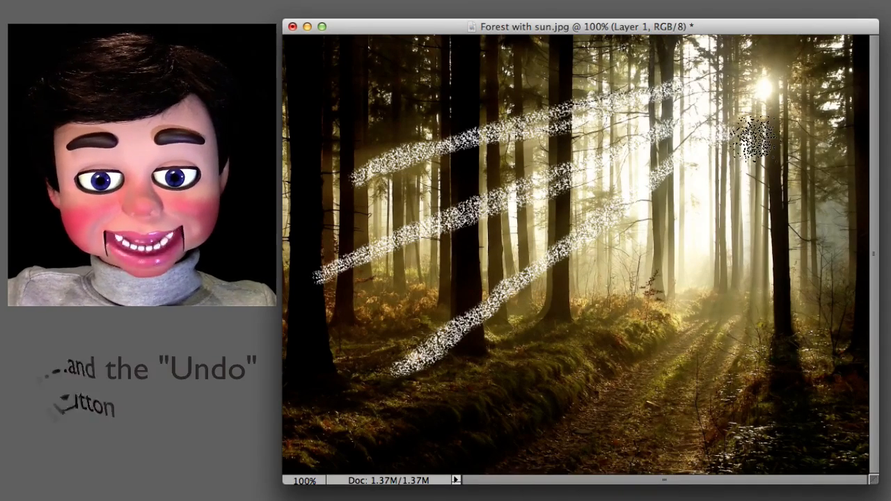
mouse_move(756, 135)
left_mouse_down()
mouse_move(640, 244)
mouse_move(522, 390)
left_mouse_up()
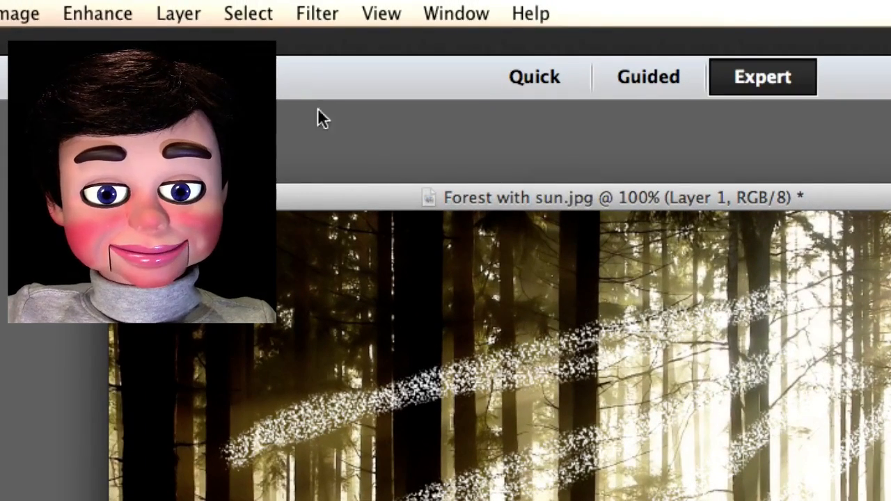
Apply Radial Blur twice to the painted rays, using amount 100, Zoom method and Good quality, with the blur centre placed at the sun
left_click(314, 14)
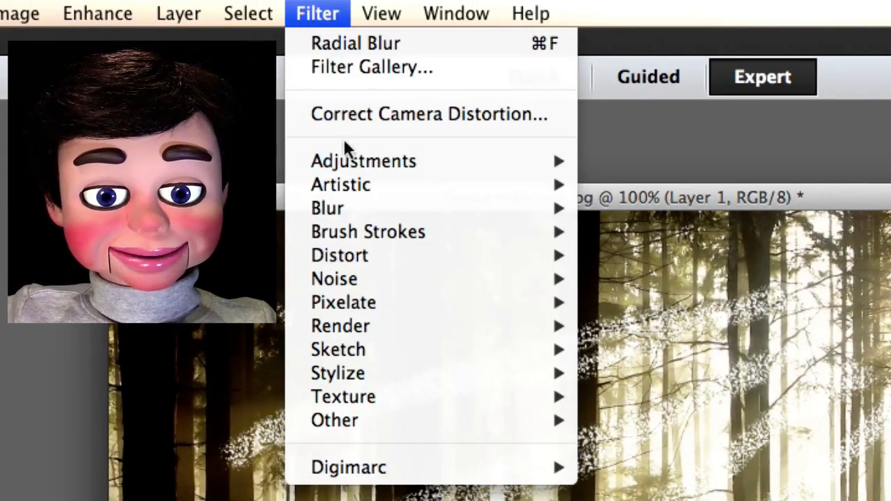
mouse_move(398, 208)
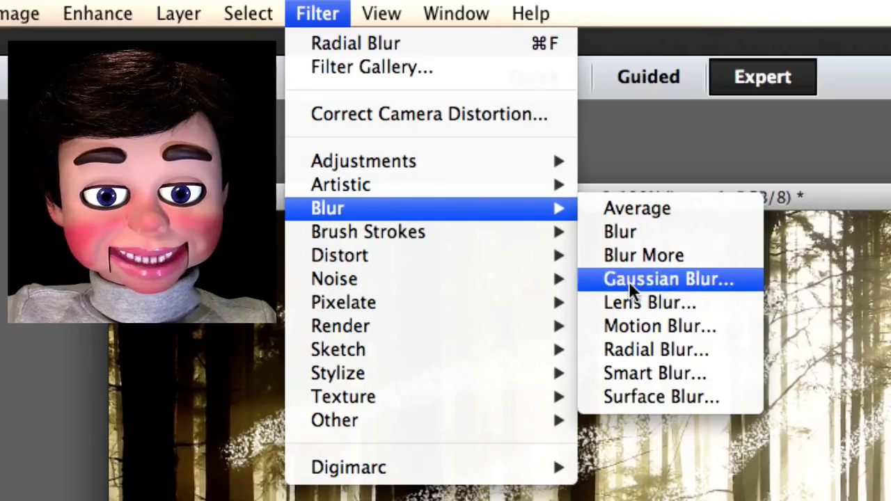
left_click(633, 348)
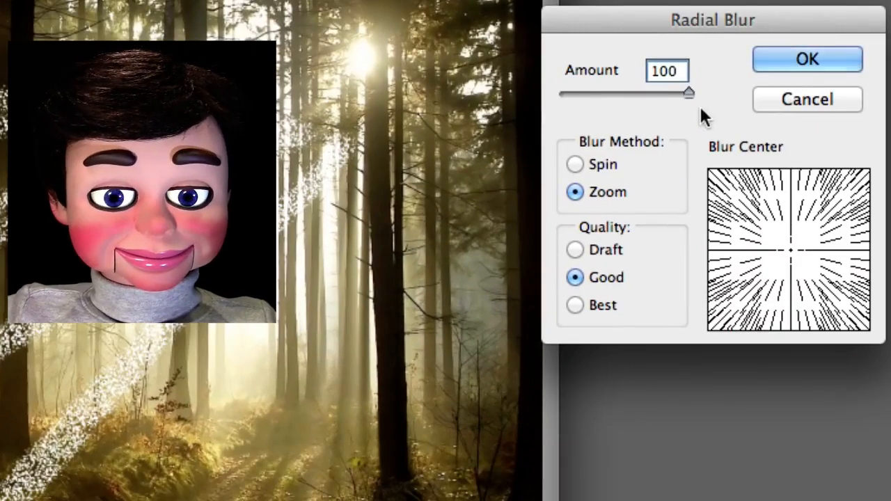
mouse_move(688, 93)
left_mouse_down()
mouse_move(577, 98)
mouse_move(694, 91)
left_mouse_up()
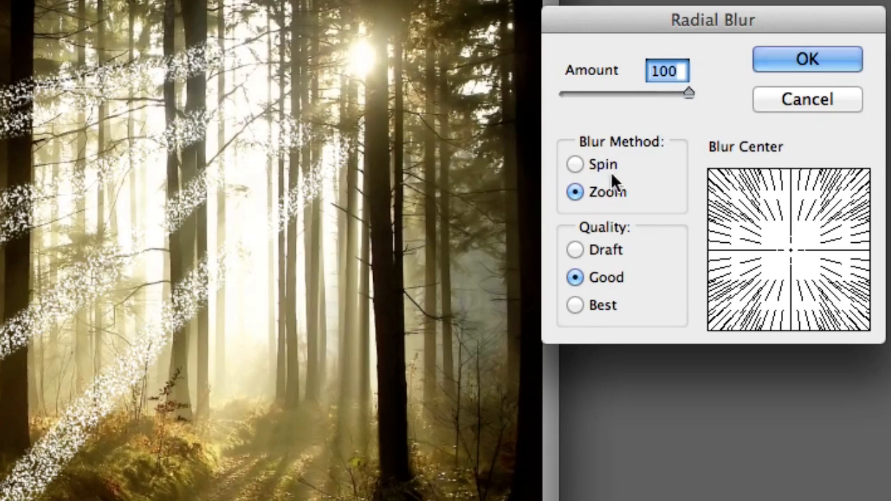
left_click(579, 163)
left_click(579, 186)
mouse_move(793, 252)
left_mouse_down()
mouse_move(810, 199)
mouse_move(842, 179)
mouse_move(832, 176)
left_mouse_up()
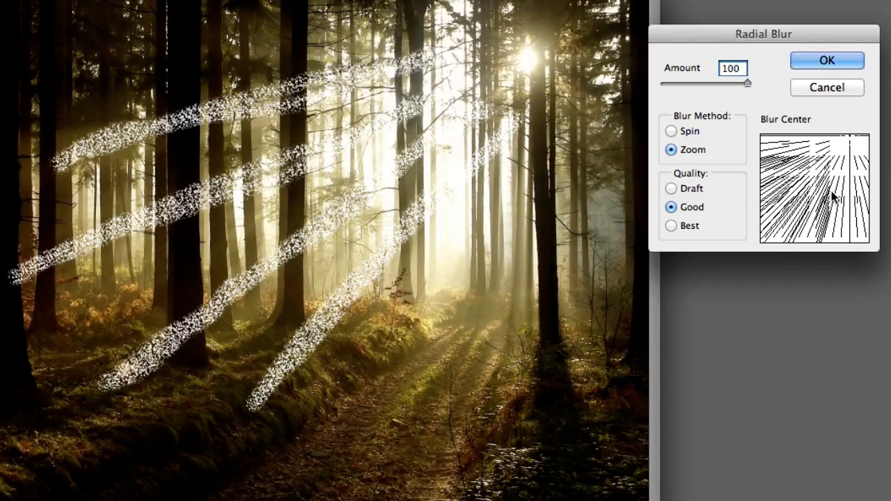
left_click(839, 62)
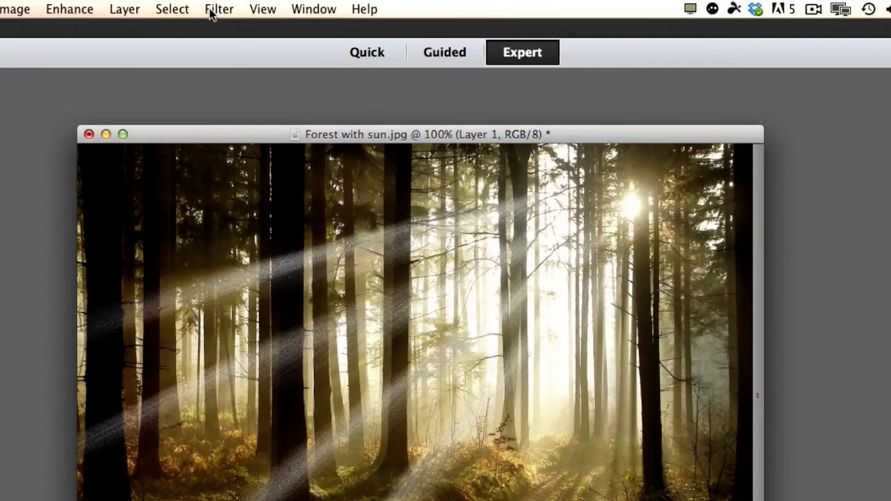
left_click(217, 9)
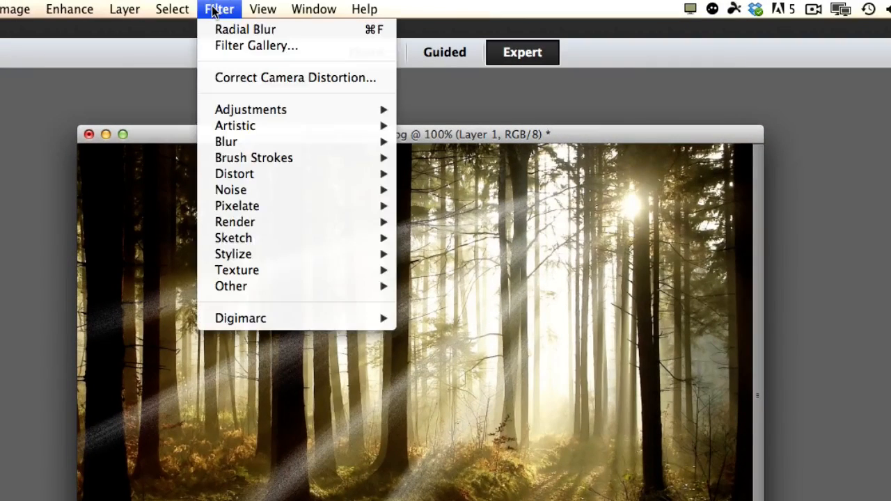
left_click(223, 31)
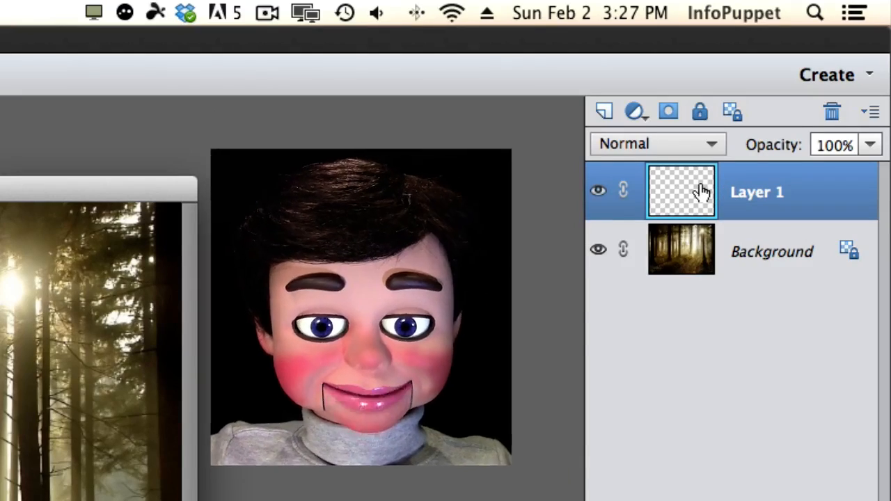
Duplicate Layer 1 as Layer 1 copy and merge the two ray layers into one
right_click(701, 191)
left_click(619, 251)
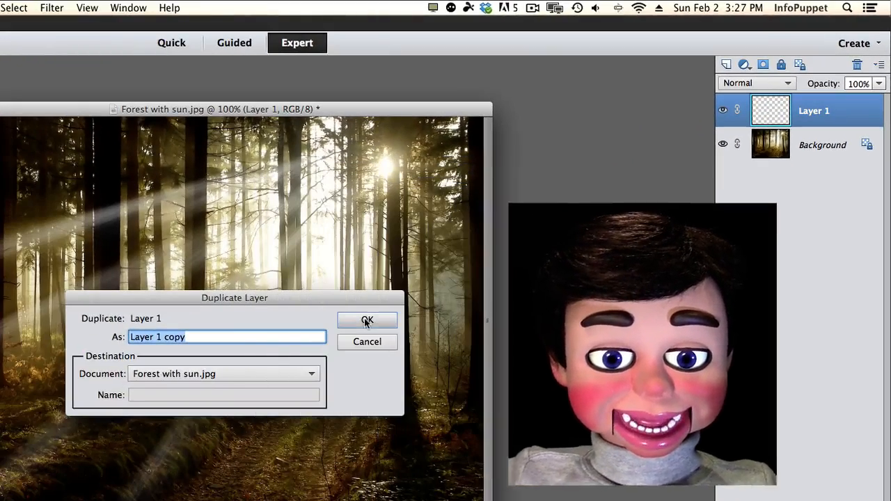
left_click(354, 318)
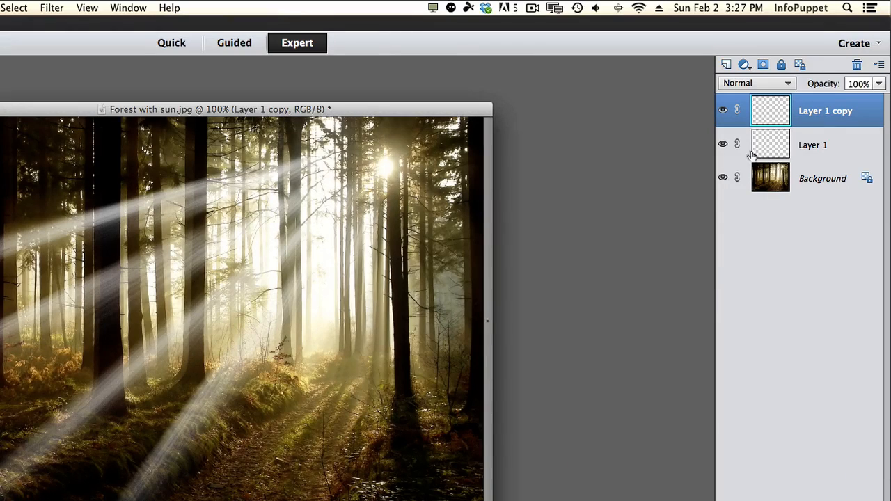
left_click(767, 142)
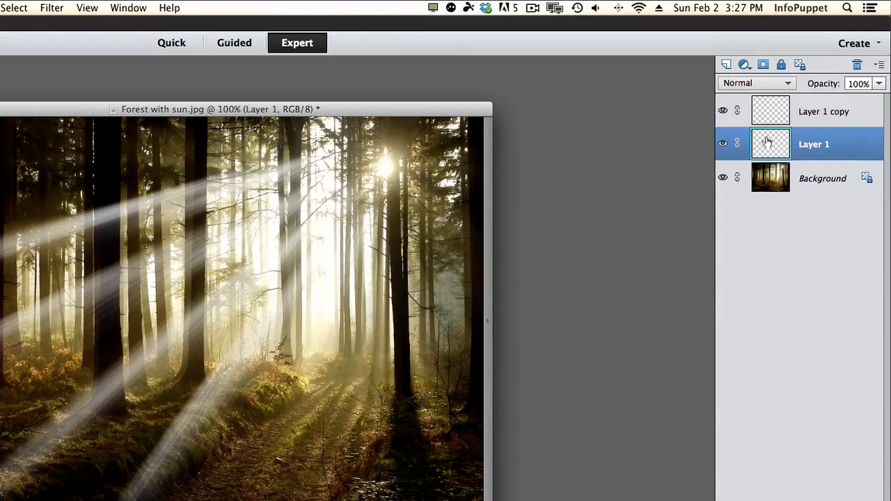
left_click(776, 121, "shift")
right_click(776, 122)
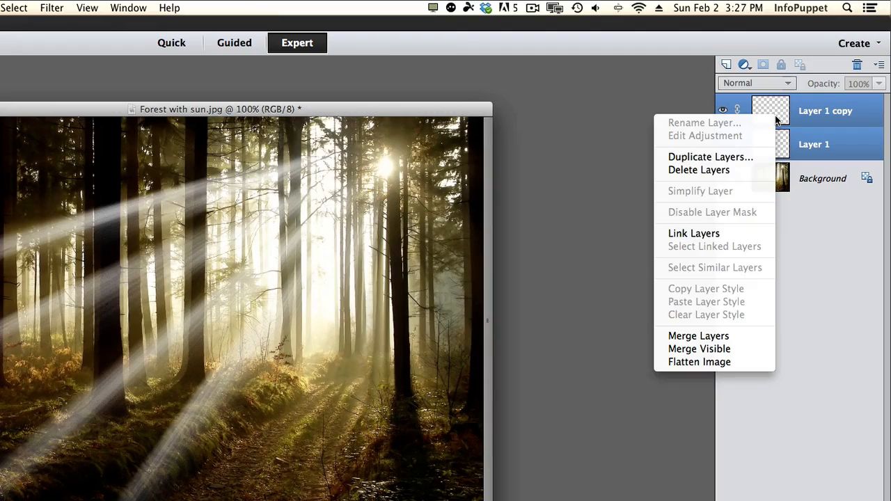
left_click(698, 336)
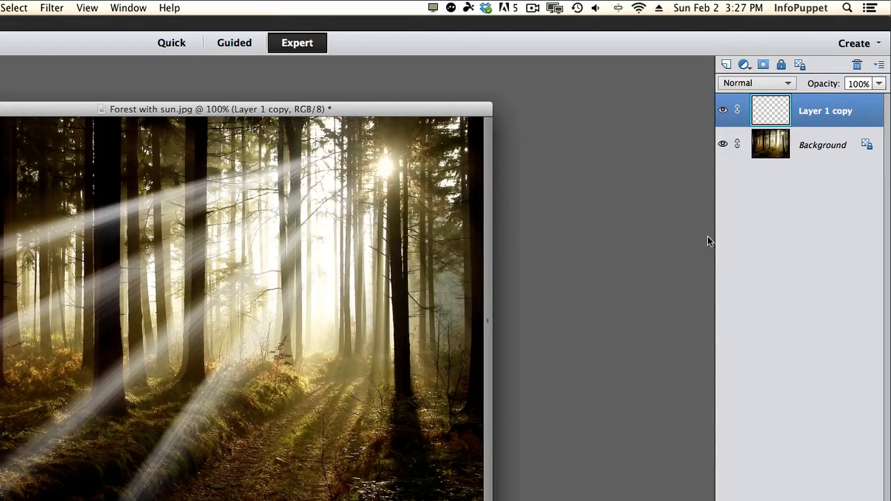
Reposition the forest photo's window and set the merged ray layer's blend mode to Soft Light
left_click_drag(381, 114, 540, 101)
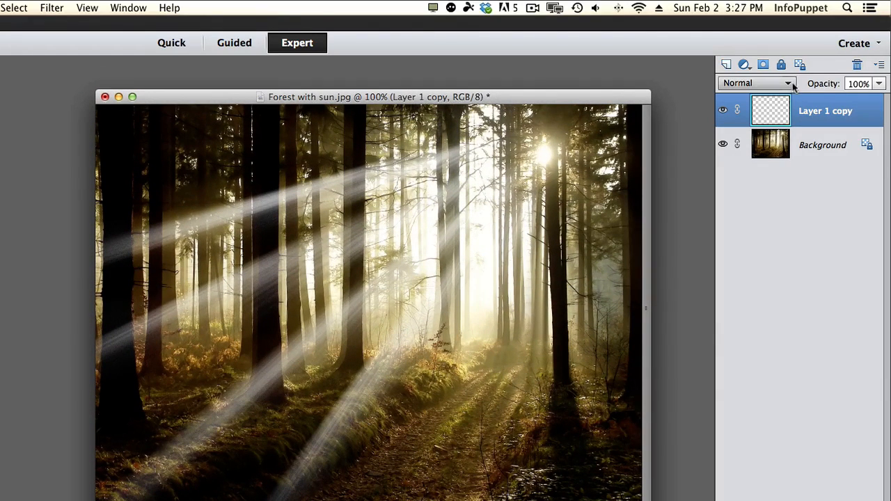
left_click(790, 83)
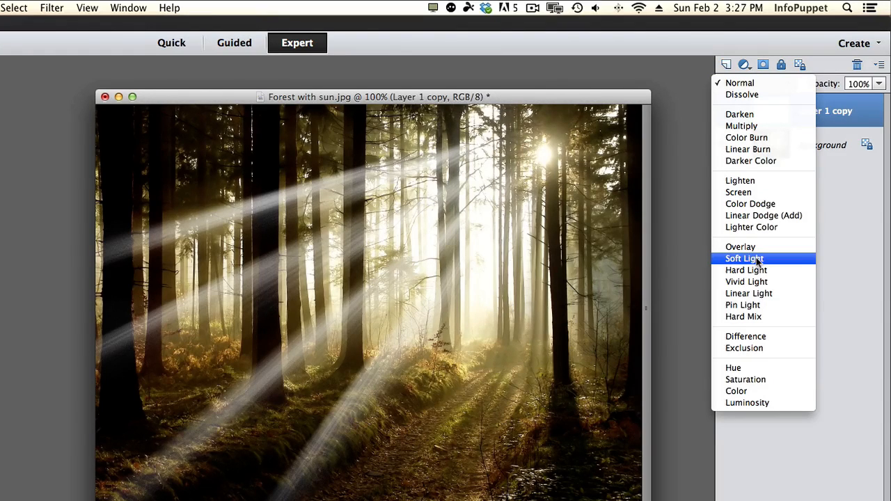
left_click(744, 258)
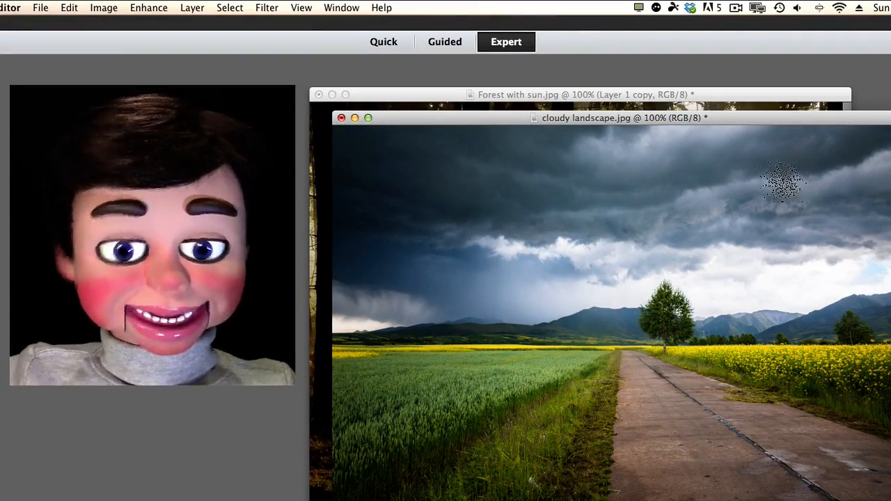
Dock the cloudy landscape photo with the forest photo and choose the 13 px round brush from the Default Brushes set
left_click_drag(750, 115, 692, 107)
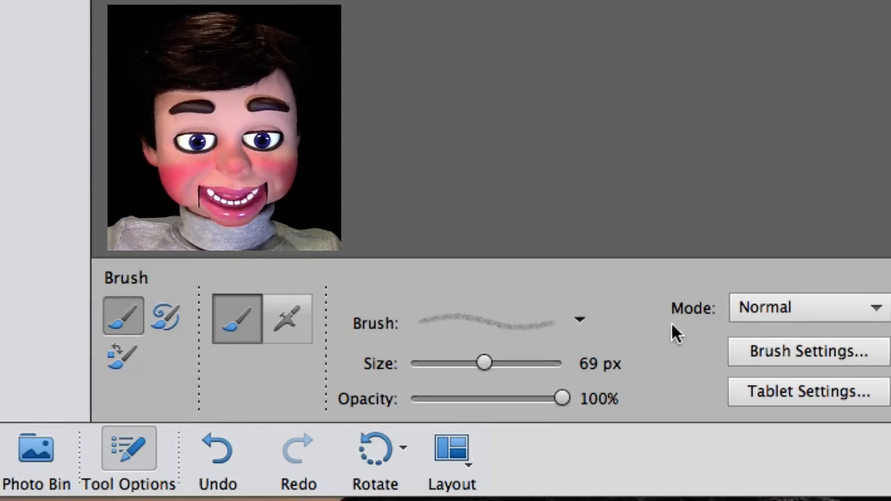
left_click(576, 323)
mouse_move(632, 255)
left_mouse_down()
mouse_move(642, 235)
mouse_move(638, 73)
left_mouse_up()
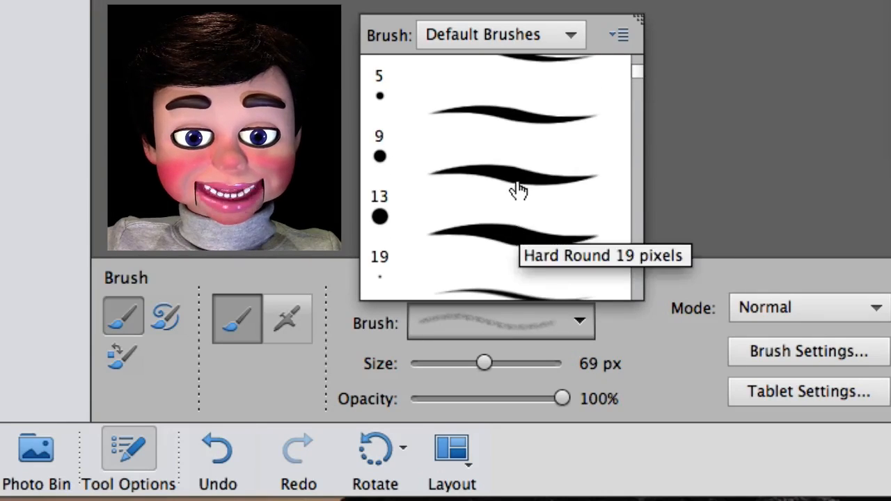
left_click(522, 179)
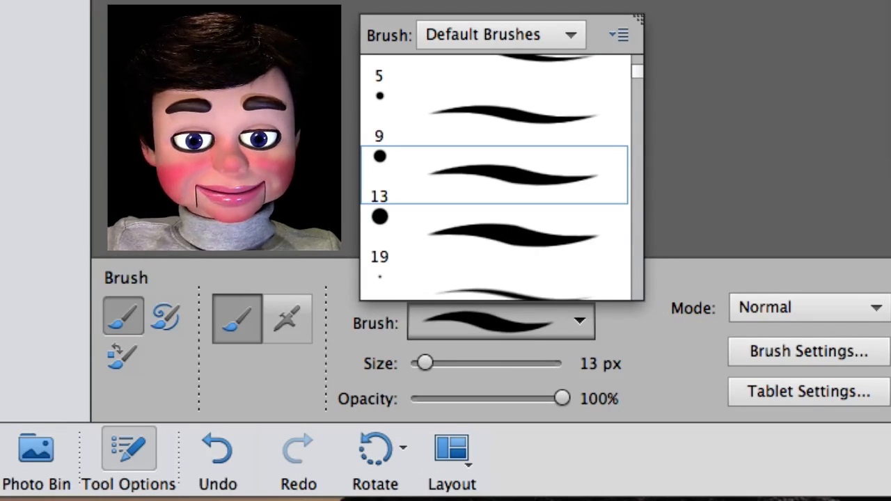
key("Return")
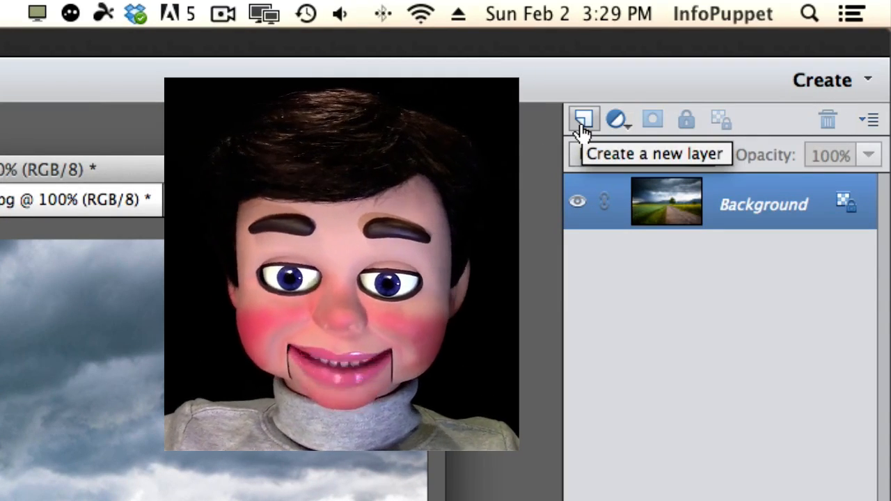
Add a blank layer to the cloudy landscape and dab white dots along the bright cloud edge
left_click(583, 129)
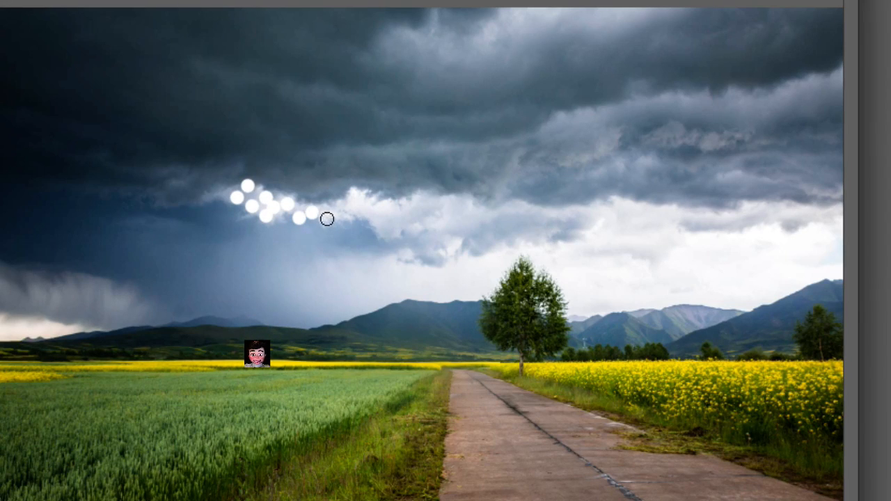
left_click(382, 217)
left_click(405, 206)
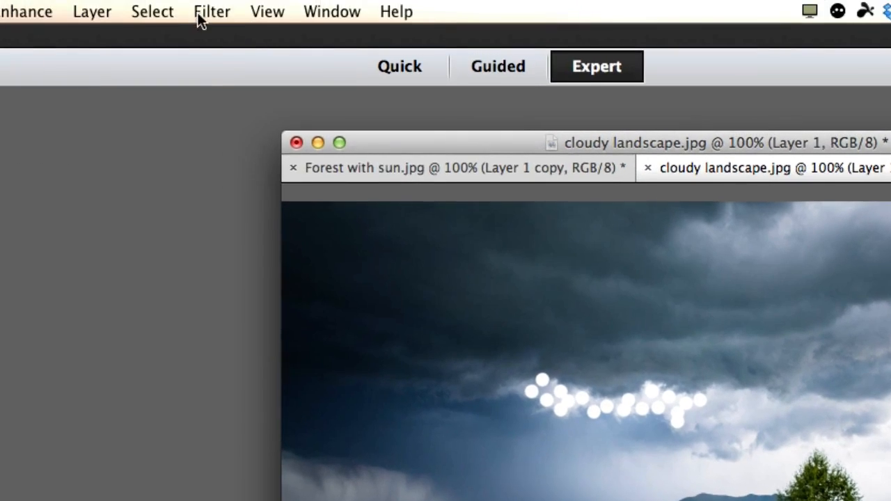
left_click(202, 15)
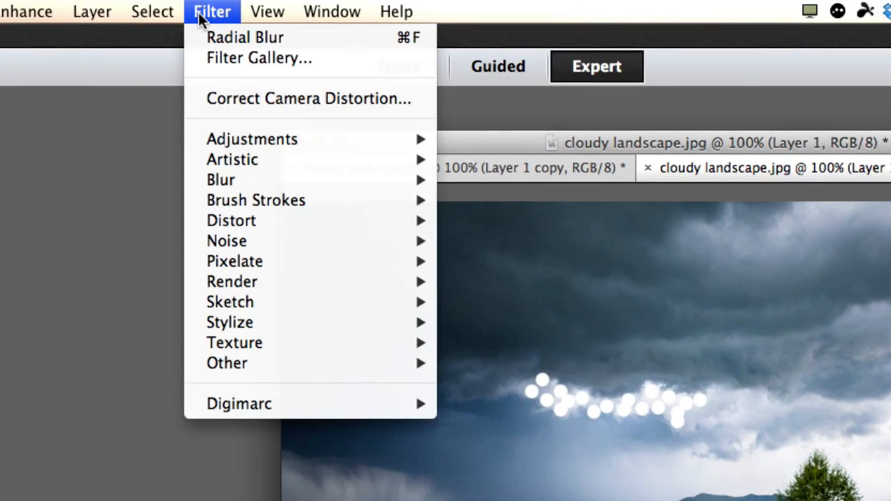
left_click(209, 38)
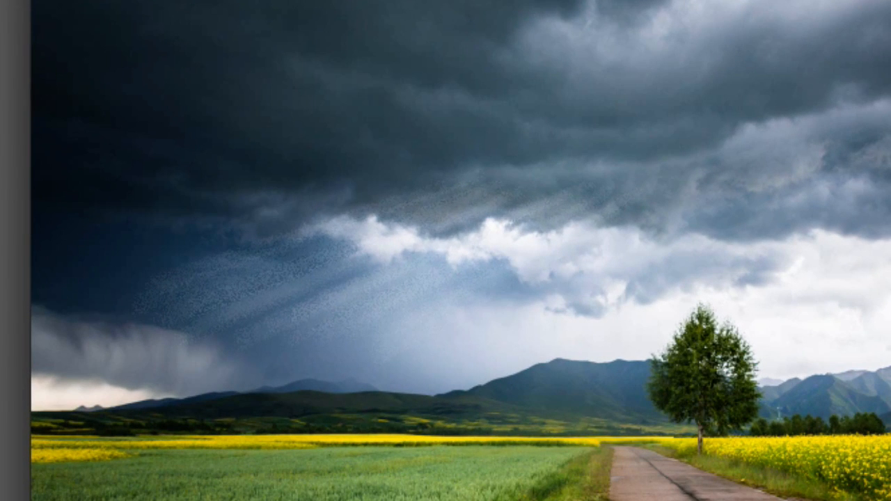
key("super+z")
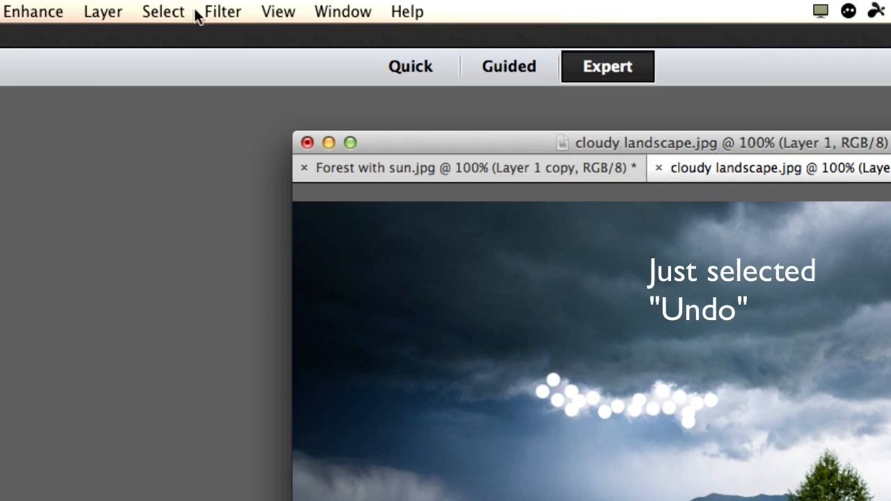
Apply Radial Blur to the dots with amount 100, Zoom method, Good quality and the blur centre at the upper edge, left of the middle
left_click(211, 14)
mouse_move(247, 180)
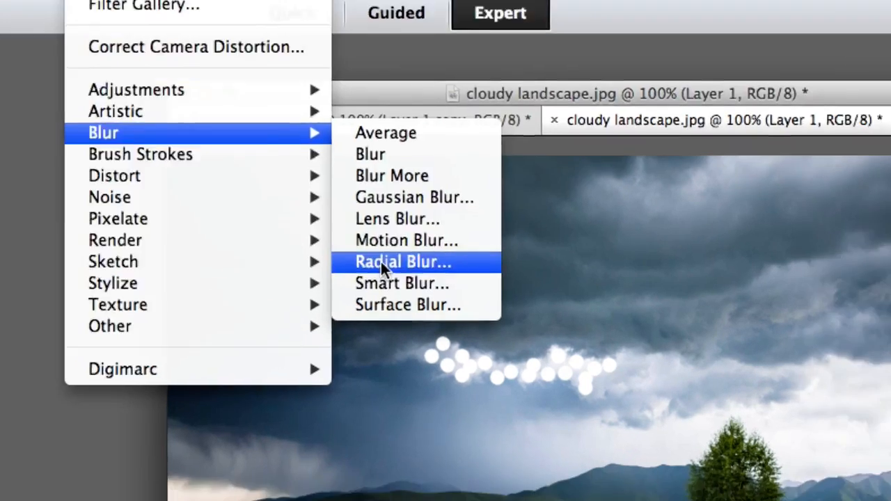
left_click(494, 301)
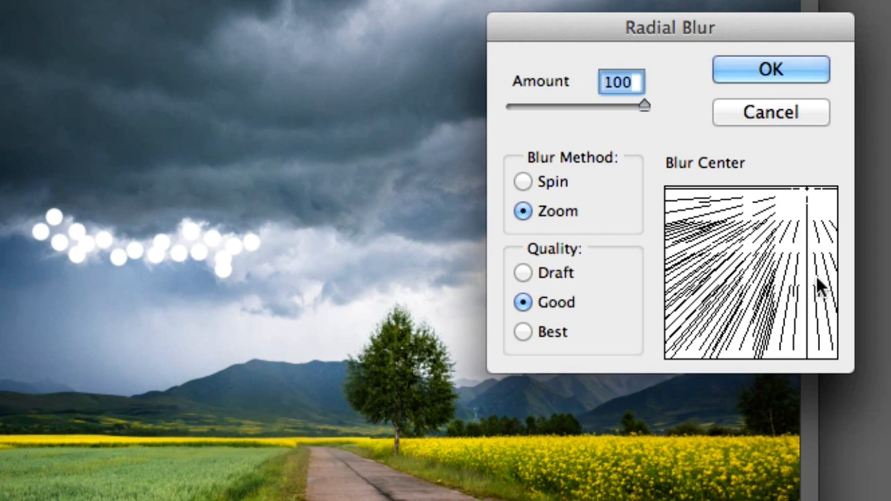
left_click_drag(793, 262, 755, 278)
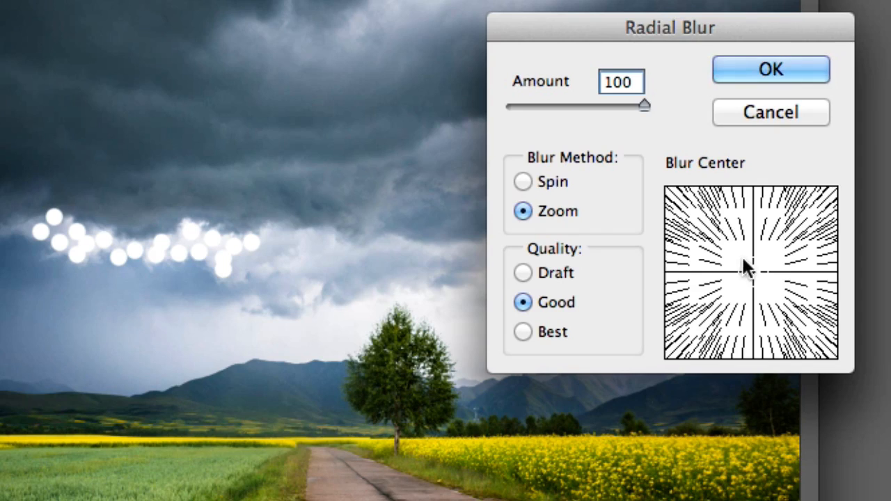
left_click_drag(742, 259, 703, 187)
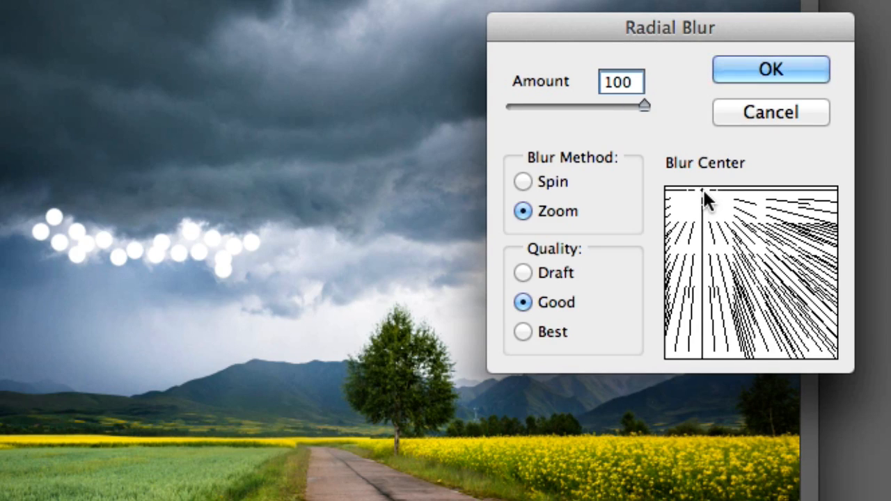
left_click(761, 72)
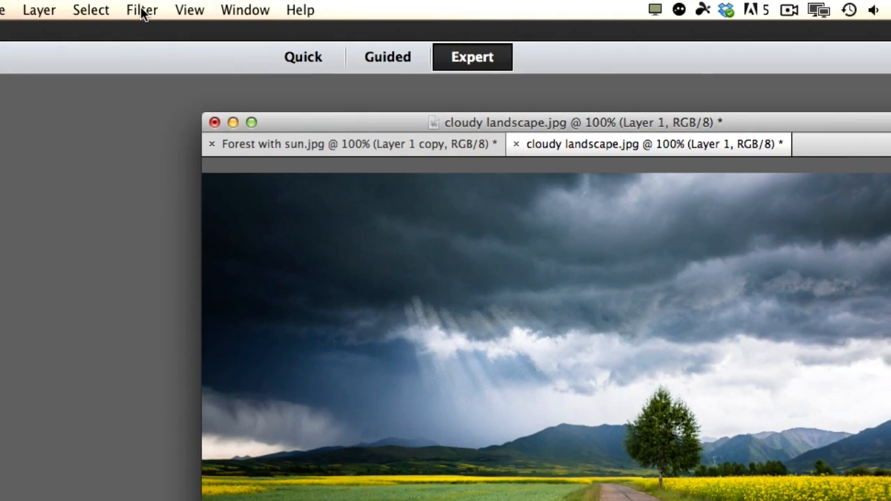
Reapply the same Radial Blur three more times to smooth the rays on Layer 1
left_click(142, 10)
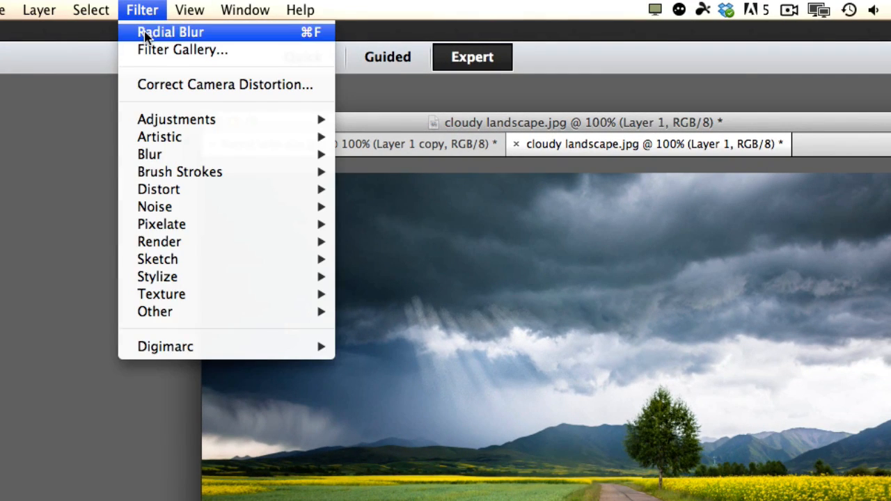
left_click(146, 33)
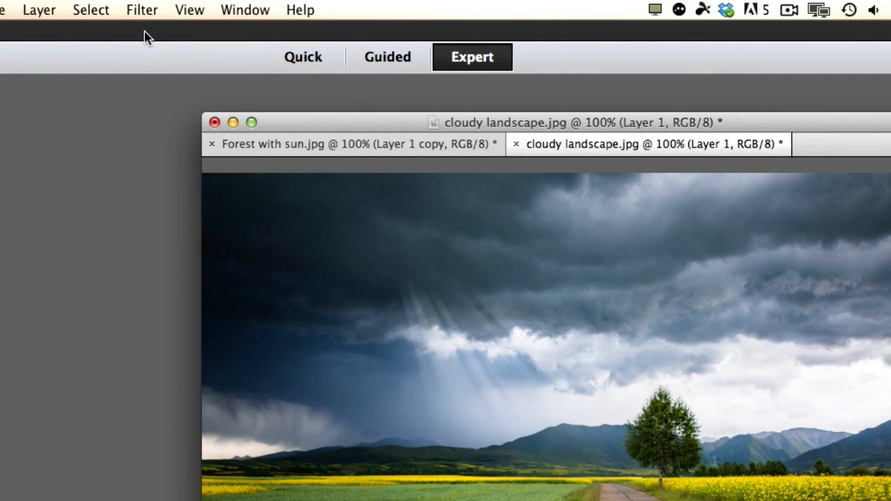
left_click(142, 10)
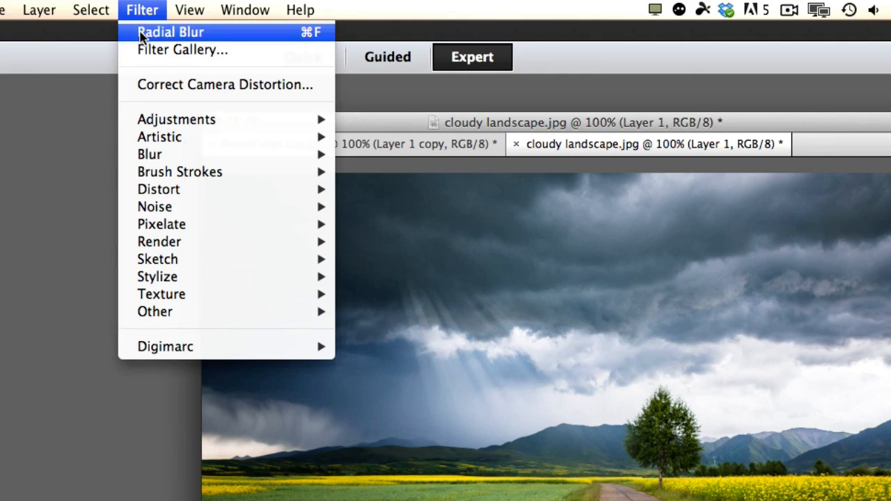
left_click(142, 33)
left_click(140, 13)
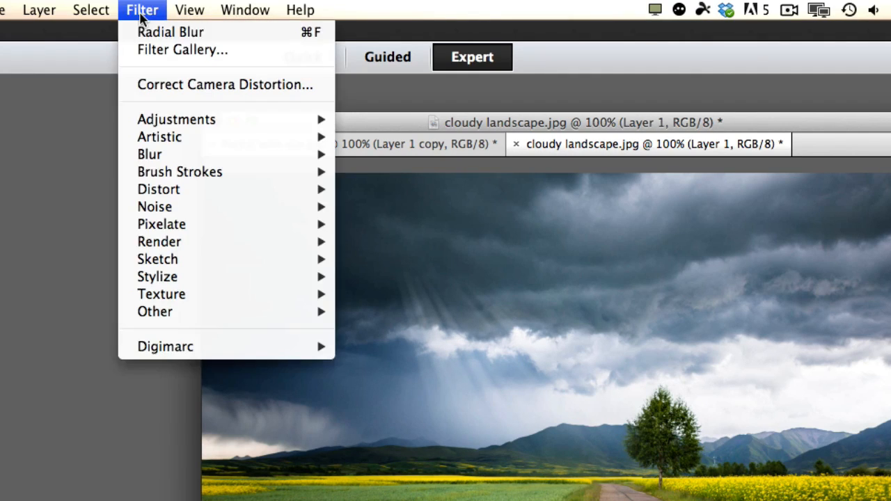
left_click(142, 34)
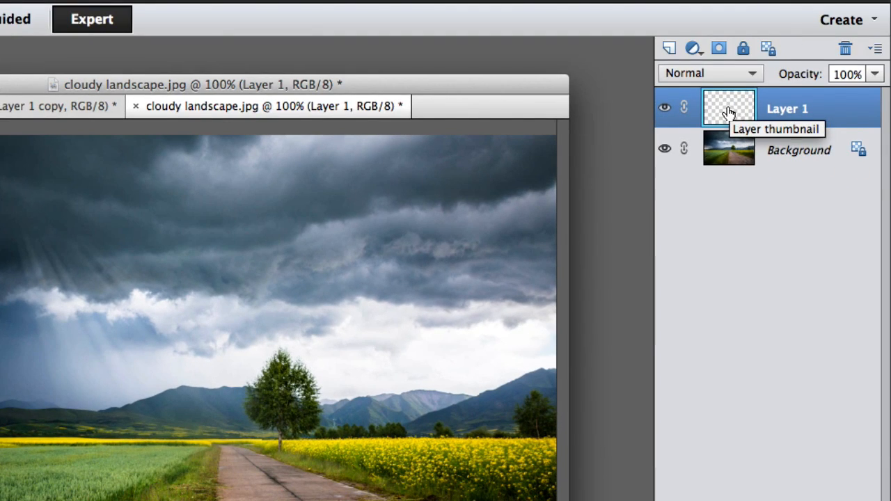
Duplicate Layer 1 as Layer 1 copy and merge the two ray layers into one
right_click(728, 113)
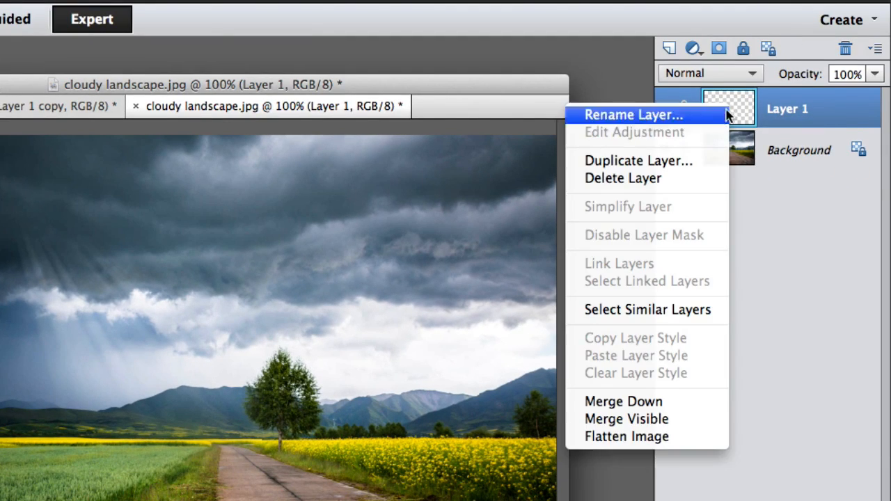
left_click(681, 161)
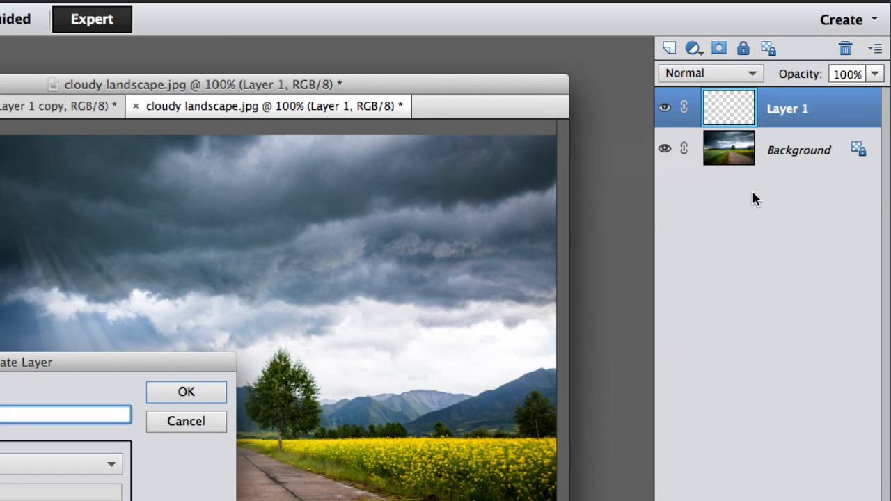
left_click(215, 392)
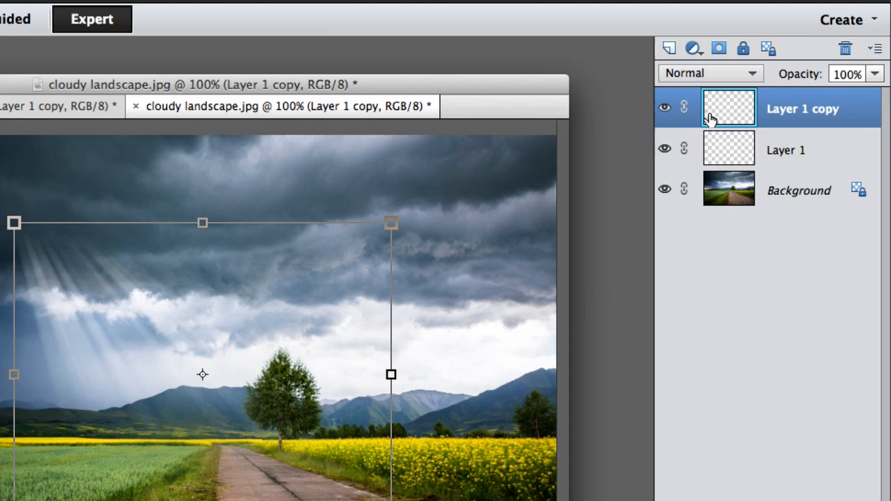
left_click(771, 156, "shift")
right_click(772, 154)
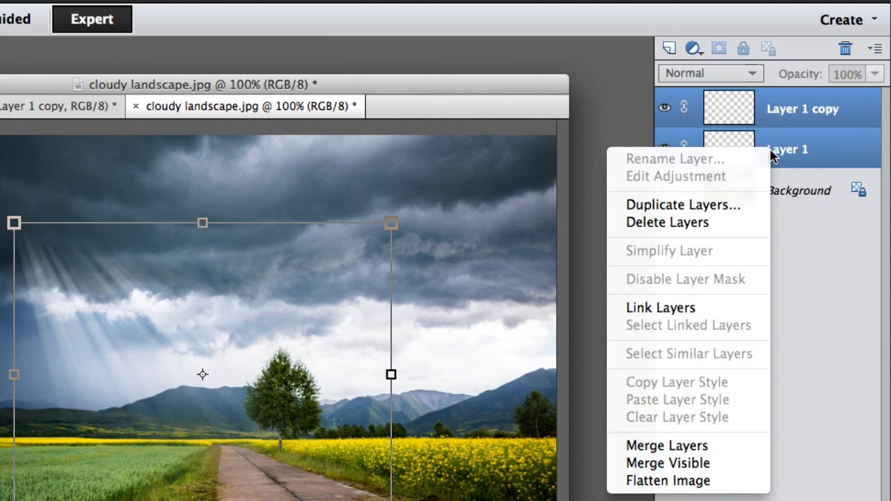
left_click(687, 446)
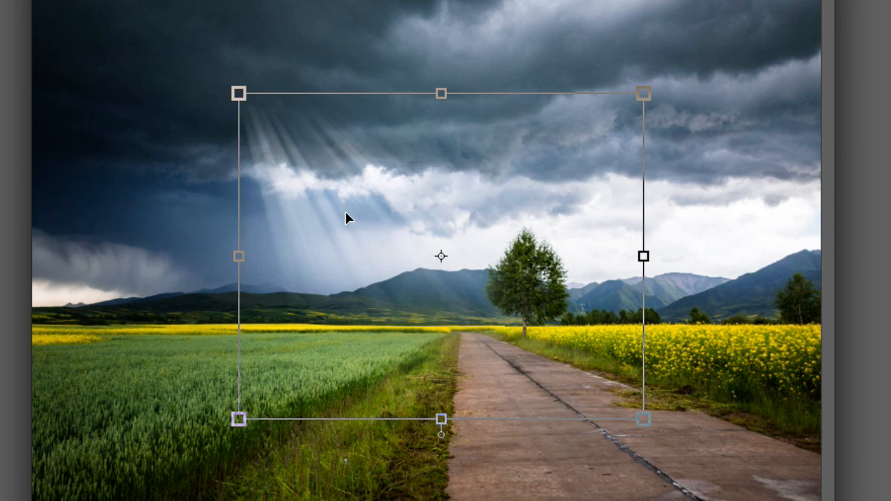
Move the merged rays down and slightly right so they fall from the bright cloud edge onto the hills
left_click_drag(276, 154, 302, 224)
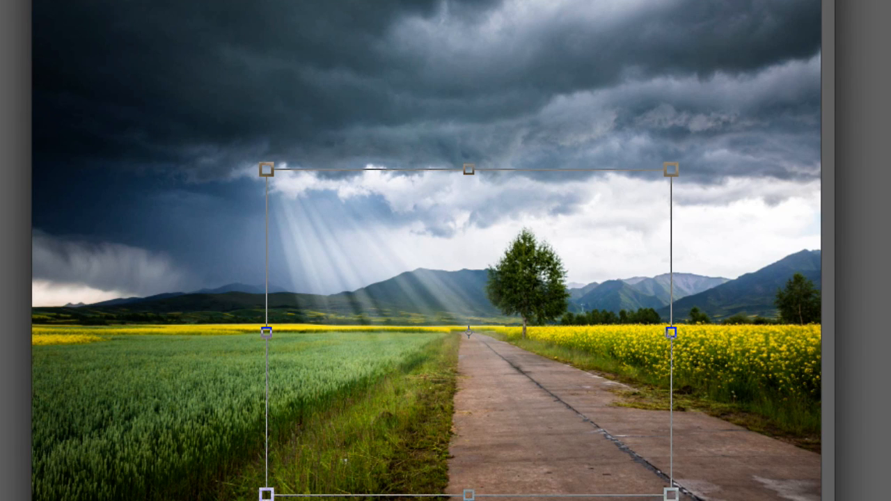
key("Return")
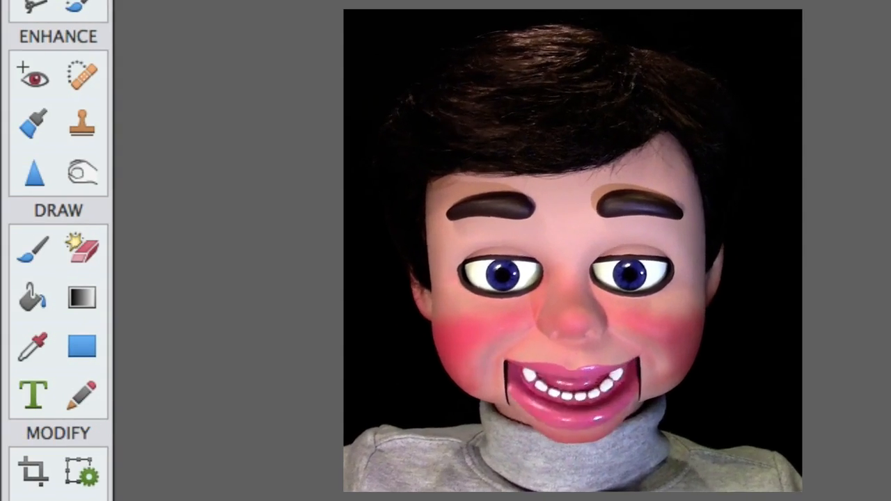
Enlarge the round brush and add a new blank layer above the ray layer
left_click(35, 249)
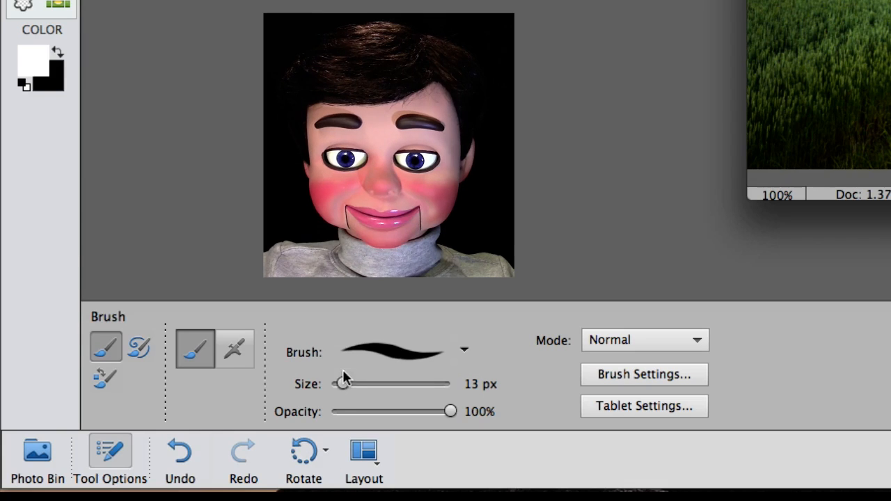
left_click_drag(339, 388, 372, 383)
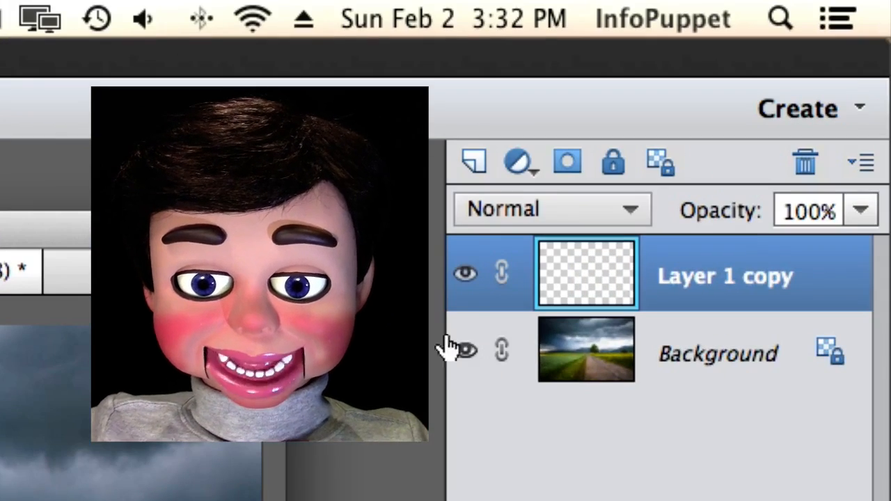
left_click(473, 161)
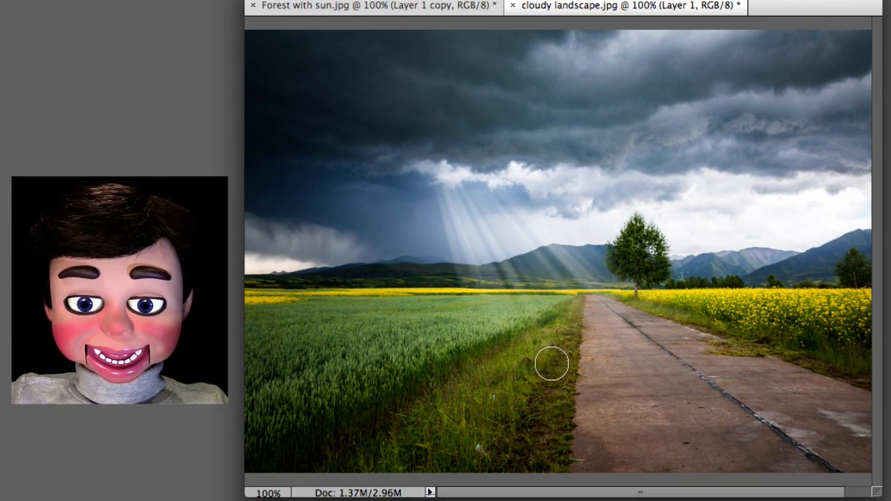
Paint a filled white oval across the path and grass verge, and lower that layer's opacity to a faint glow
mouse_move(522, 378)
left_mouse_down()
mouse_move(634, 334)
mouse_move(668, 330)
mouse_move(679, 344)
mouse_move(578, 391)
mouse_move(531, 388)
mouse_move(599, 339)
mouse_move(631, 331)
mouse_move(676, 333)
mouse_move(675, 363)
mouse_move(599, 397)
mouse_move(530, 397)
mouse_move(529, 386)
mouse_move(555, 365)
mouse_move(631, 334)
left_mouse_up()
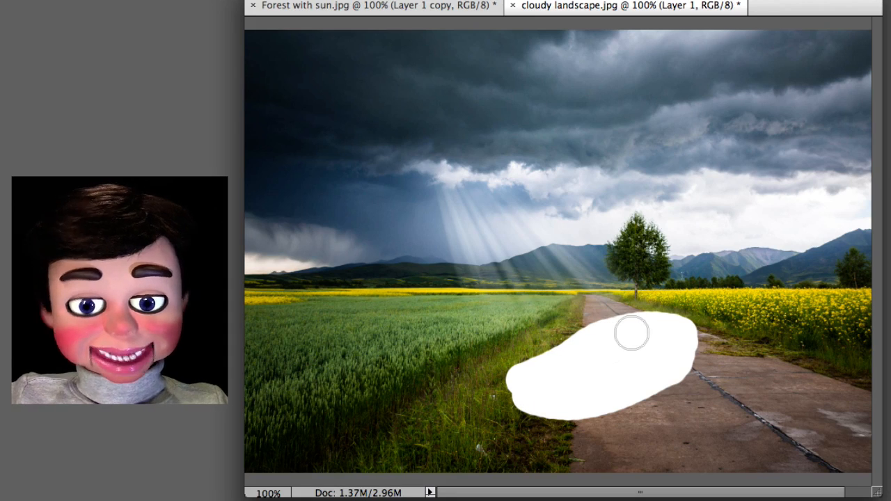
mouse_move(520, 381)
left_mouse_down()
mouse_move(514, 399)
mouse_move(560, 406)
left_mouse_up()
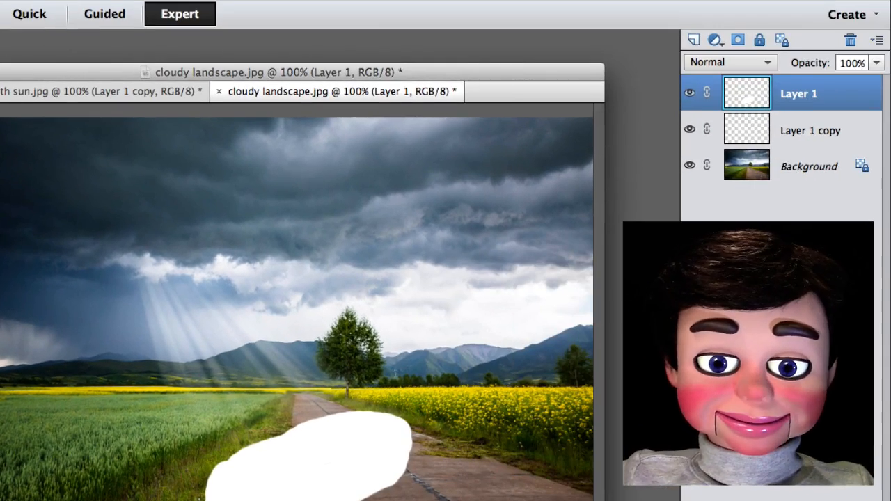
left_click(876, 62)
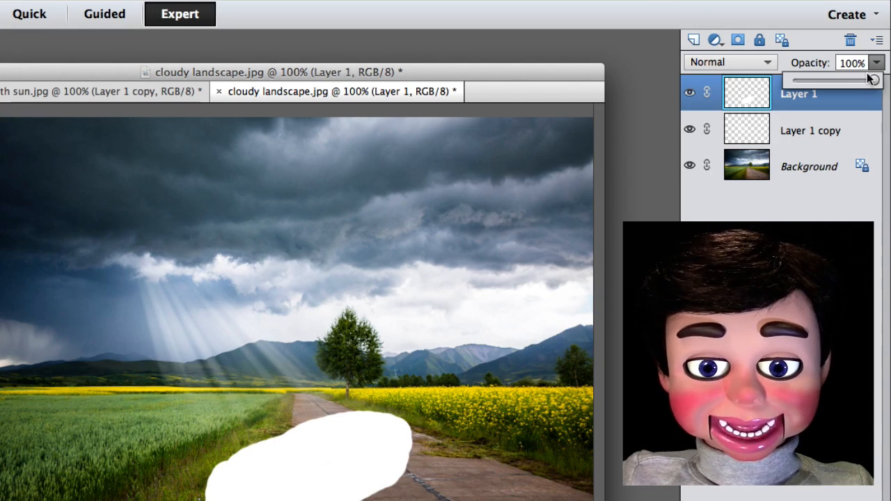
left_click_drag(874, 80, 805, 89)
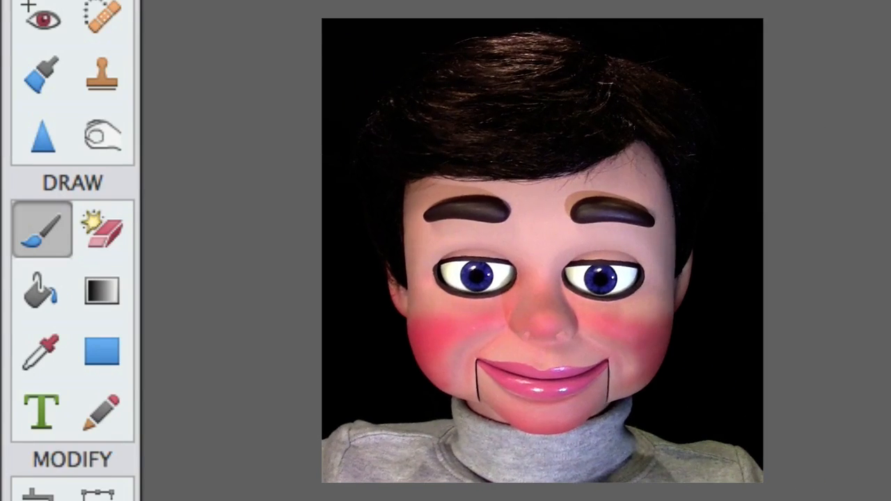
Soften the white oval's hard edges on the grass verge and path with the regular Eraser, using an adjusted brush size and reduced opacity
left_click(98, 236)
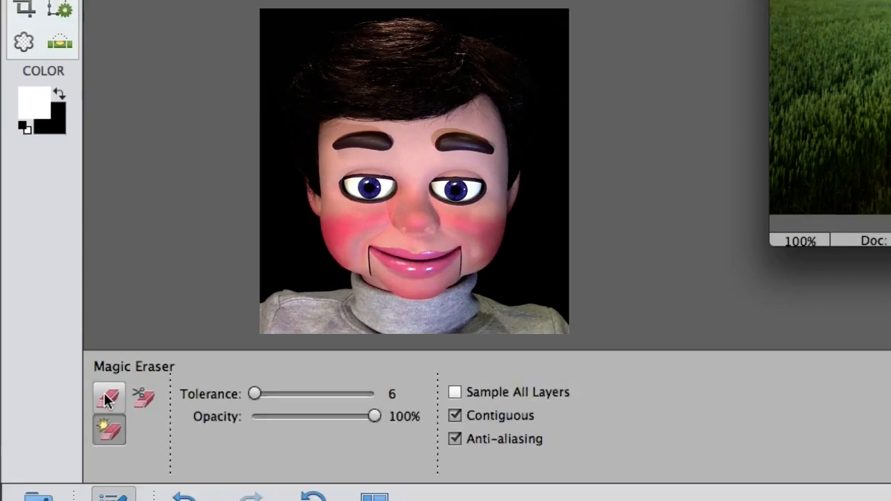
left_click(104, 364)
left_click_drag(235, 400, 262, 400)
left_click_drag(350, 421, 243, 419)
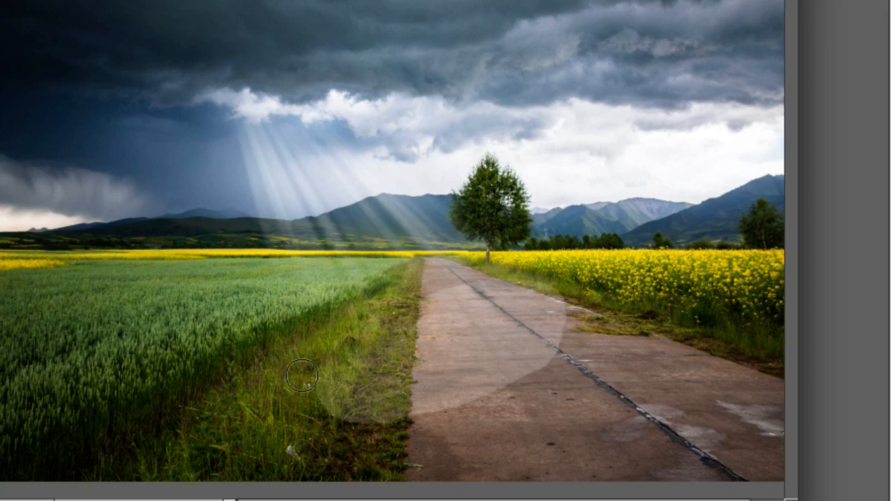
left_click_drag(321, 415, 414, 417)
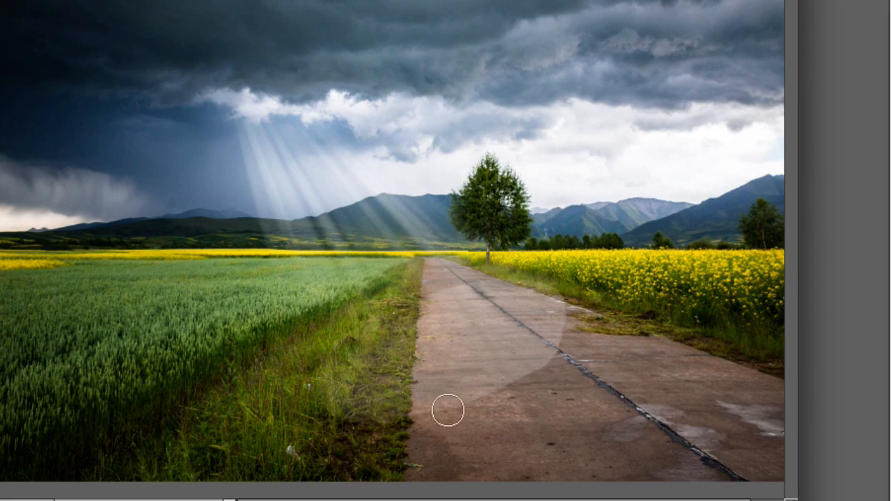
left_click_drag(568, 333, 543, 382)
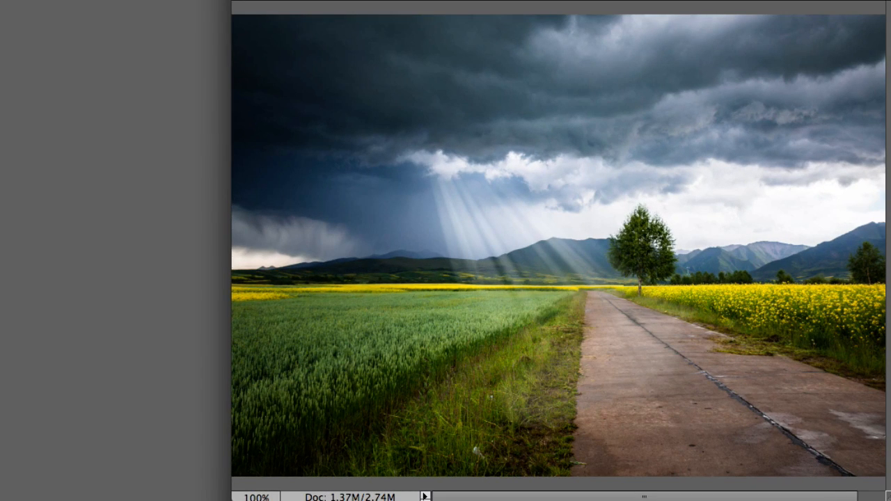
Toggle the light effects off and on repeatedly to compare the photo with and without the sun rays and ground glow
key("super+comma")
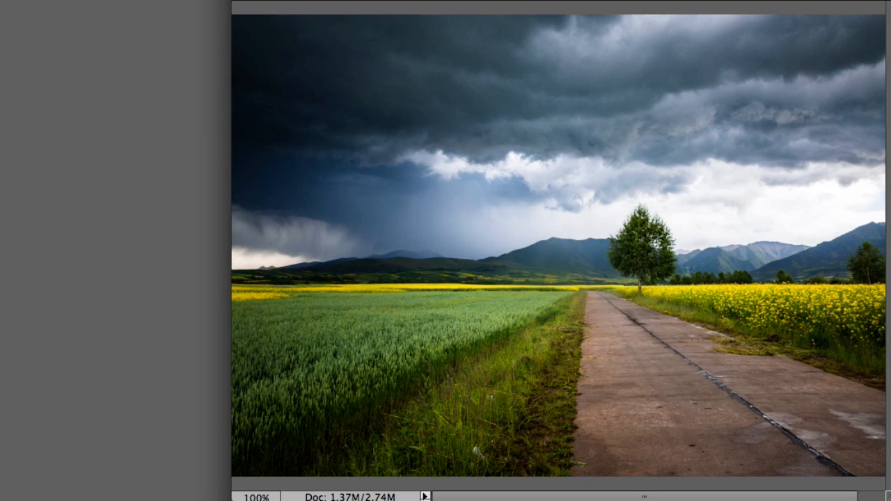
key("super+comma")
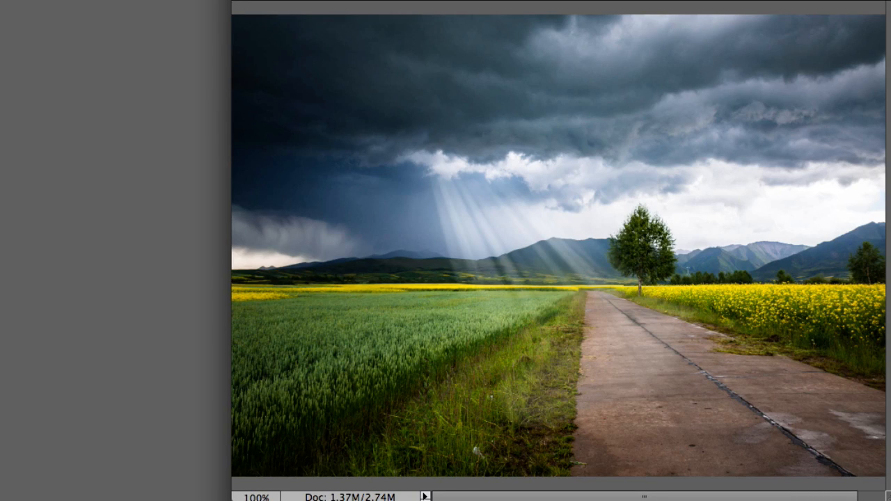
key("super+comma")
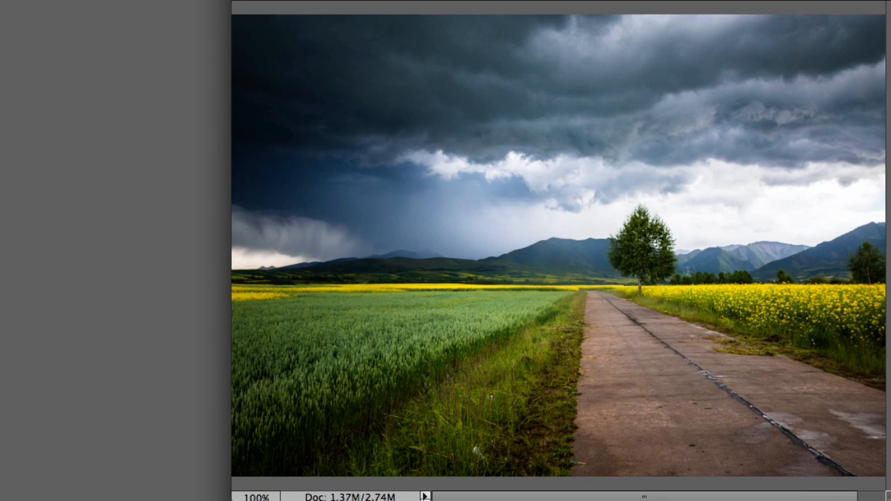
key("super+comma")
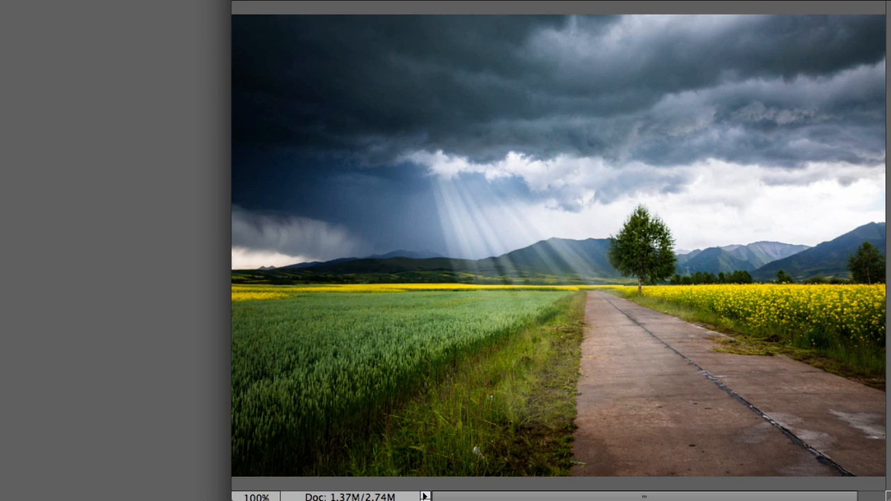
key("super+comma")
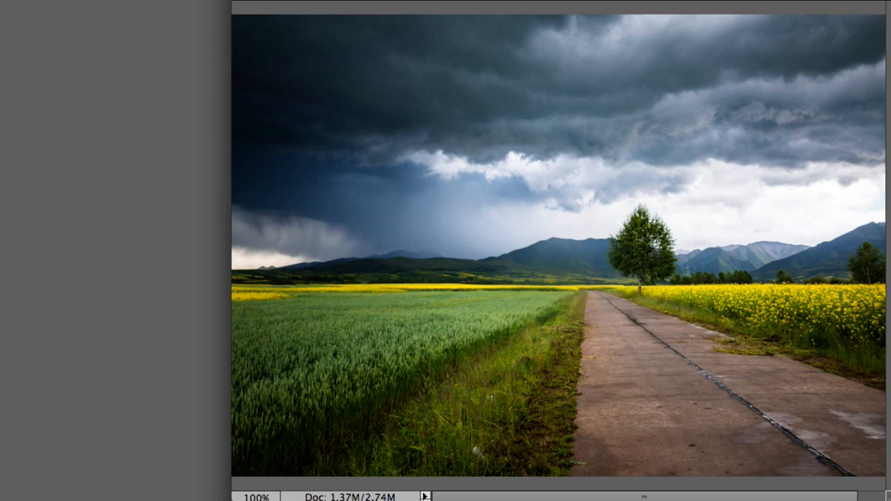
key("super+comma")
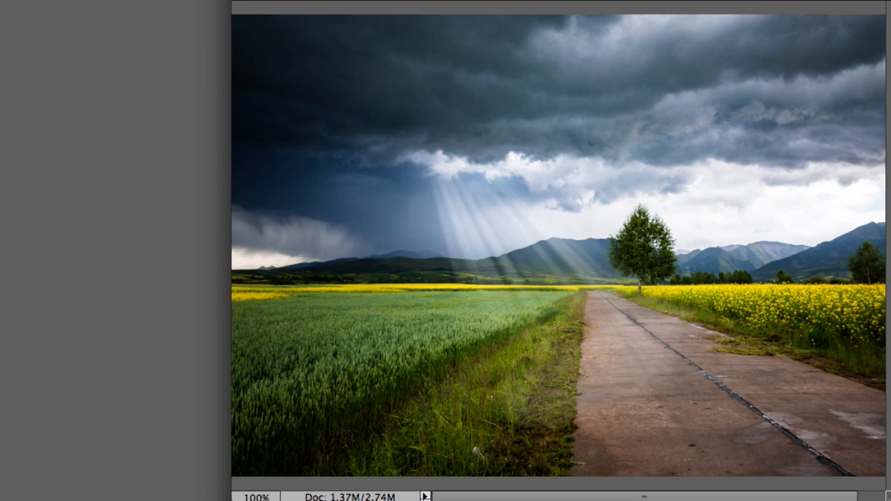